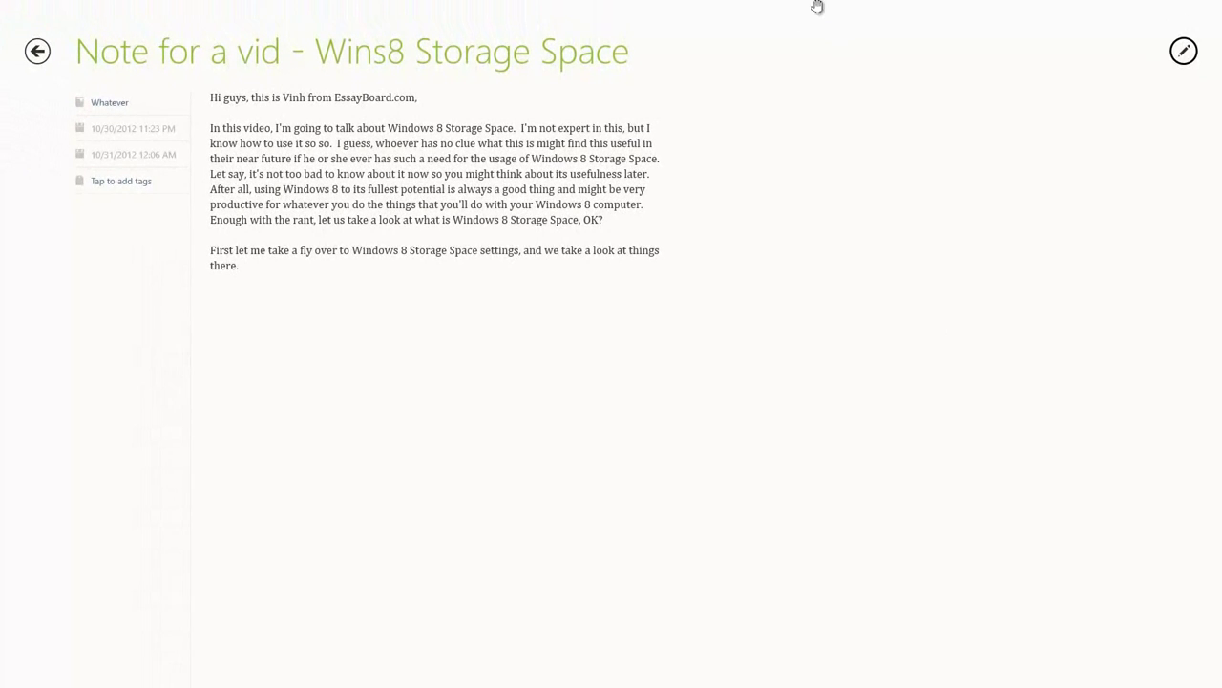
# Step: Search the Windows settings for "storage space", open the Storage Spaces management window and reposition it on the desktop
pyautogui.moveTo(4, 682)
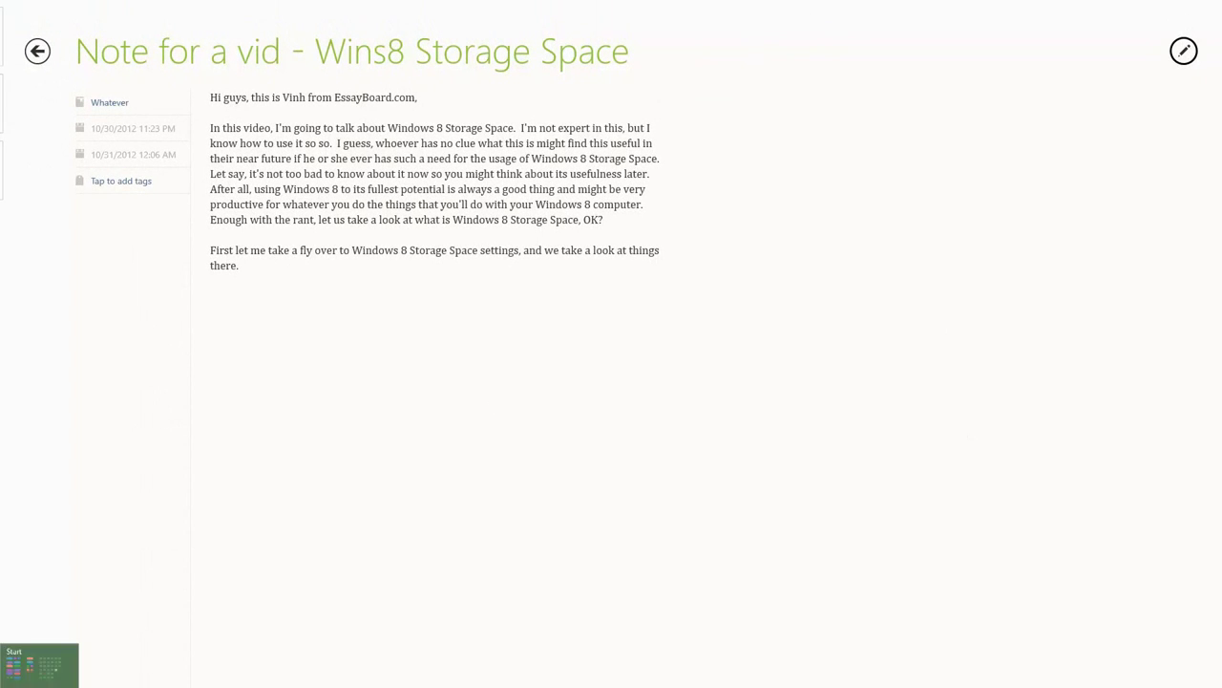
pyautogui.click(3, 682)
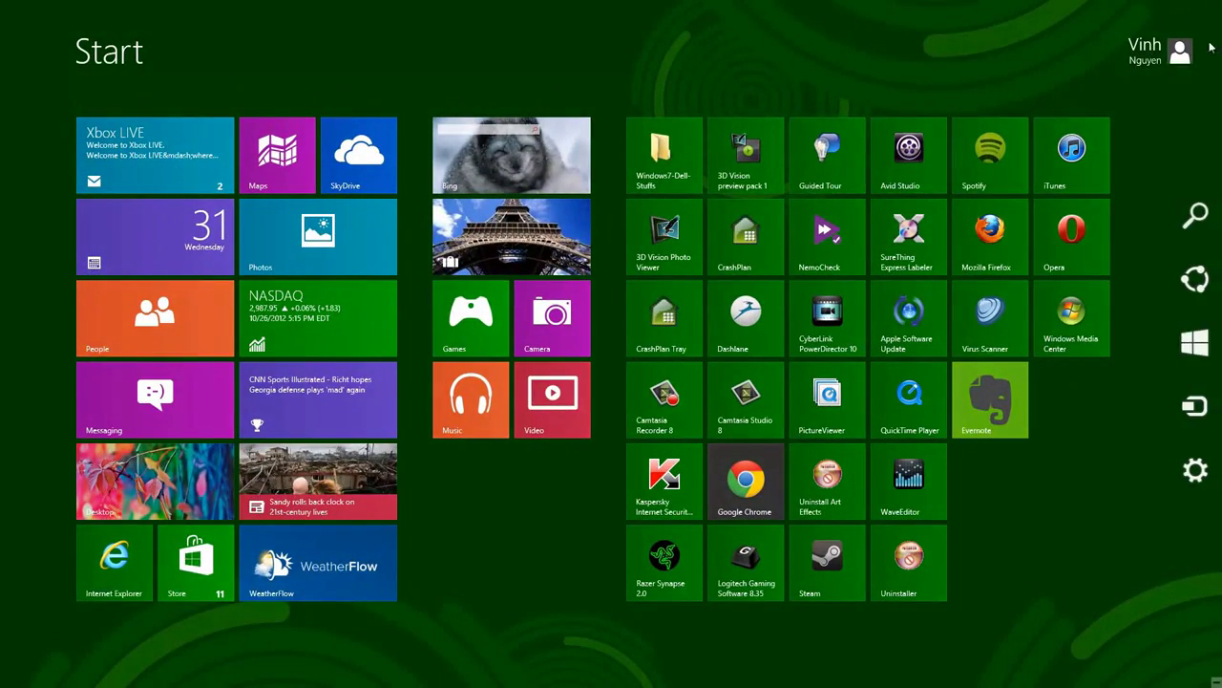
pyautogui.click(1197, 215)
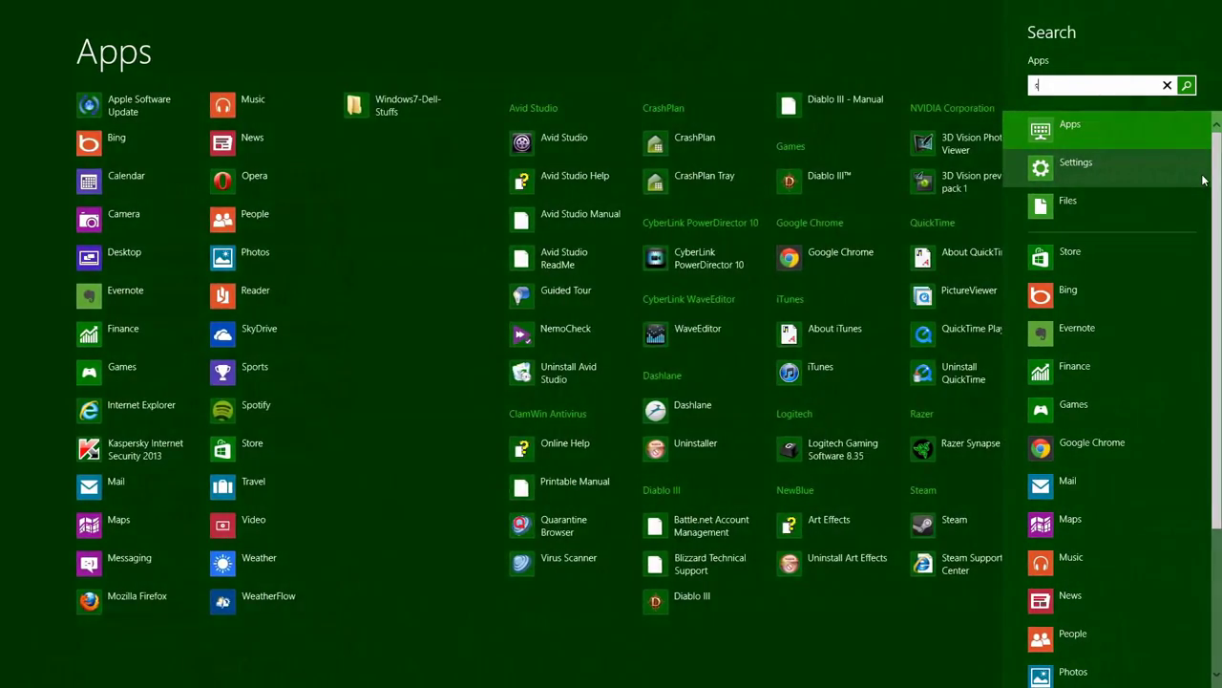
pyautogui.write('storage spa')
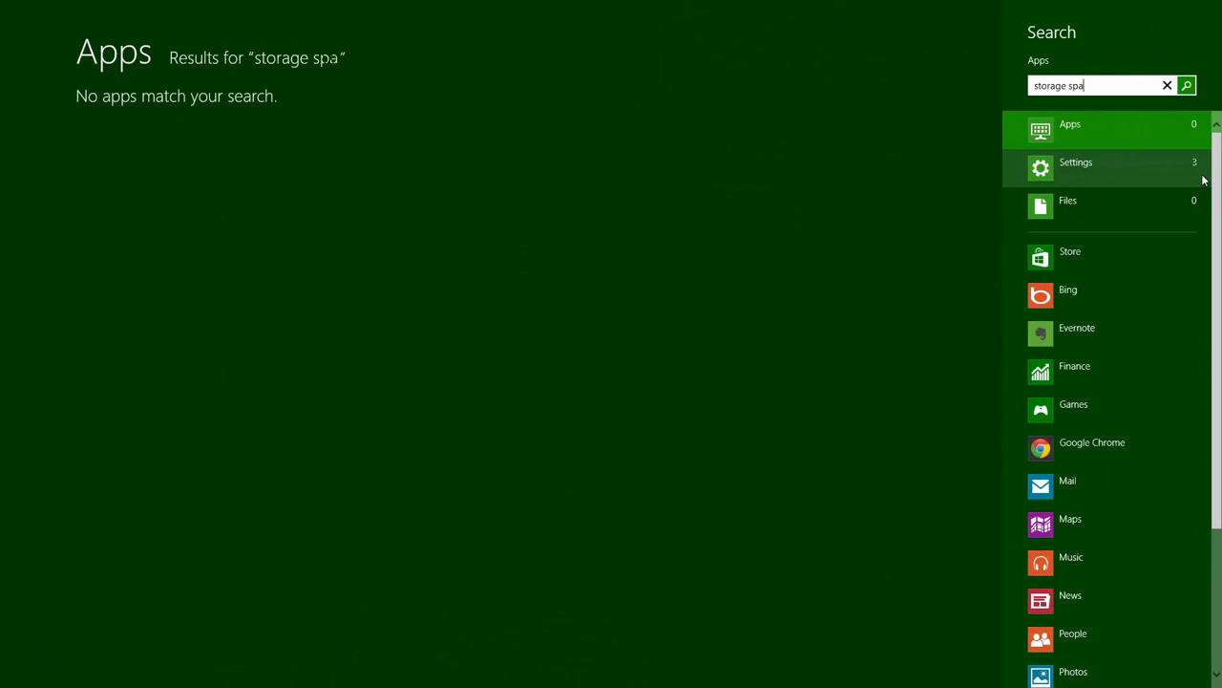
pyautogui.write('ce')
pyautogui.click(1151, 178)
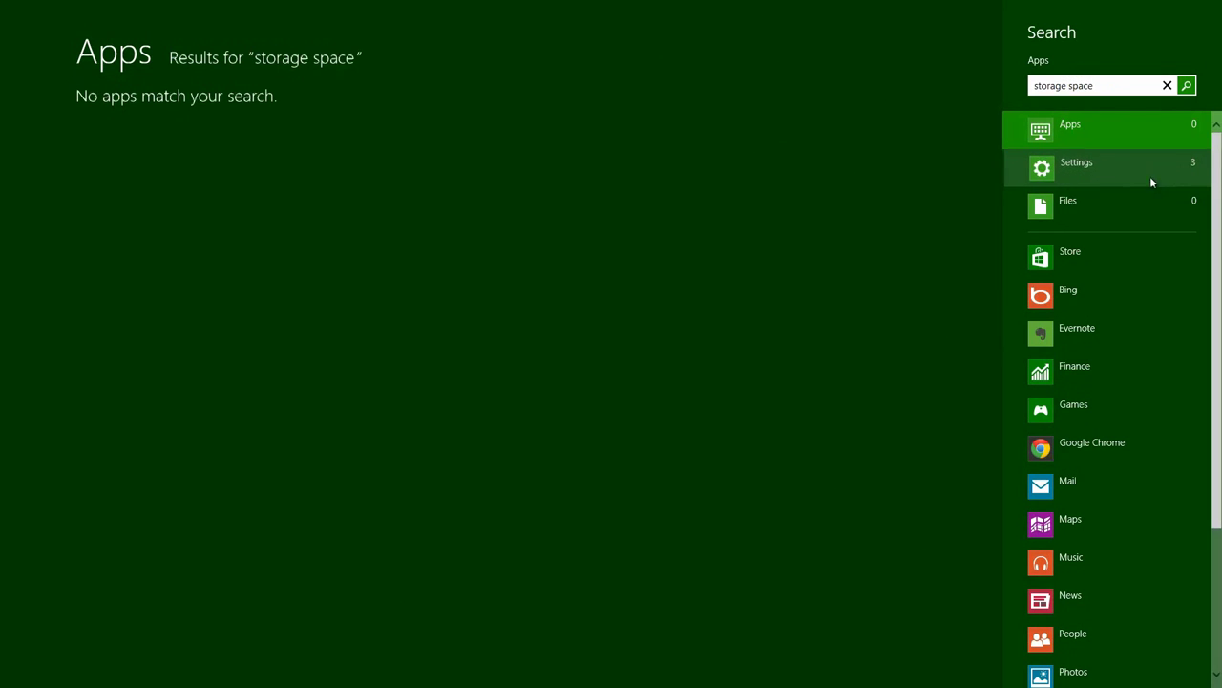
pyautogui.click(355, 105)
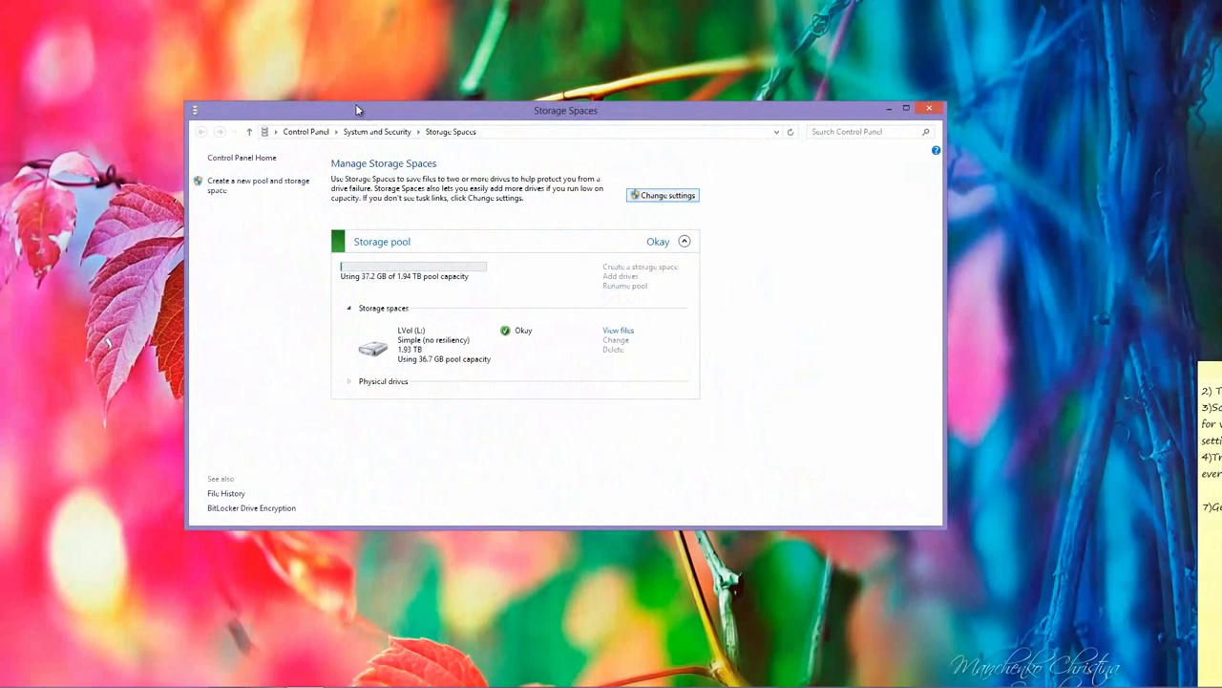
pyautogui.moveTo(425, 109); pyautogui.dragTo(433, 134)
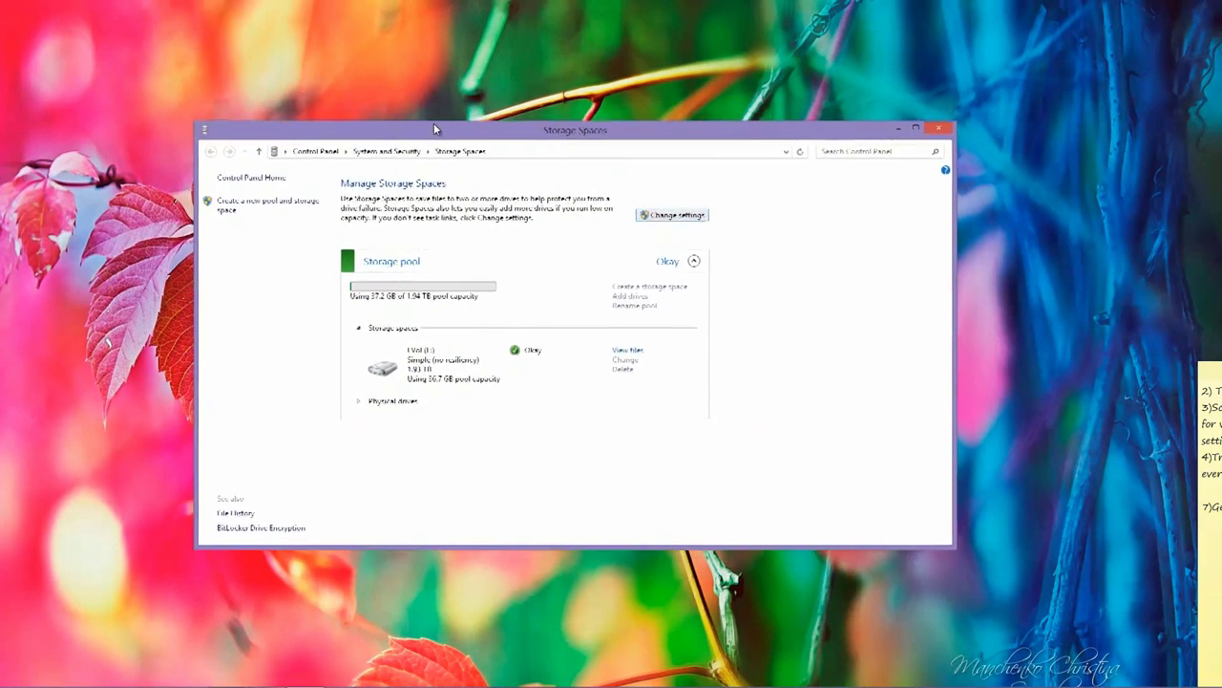
pyautogui.moveTo(432, 133); pyautogui.dragTo(445, 127)
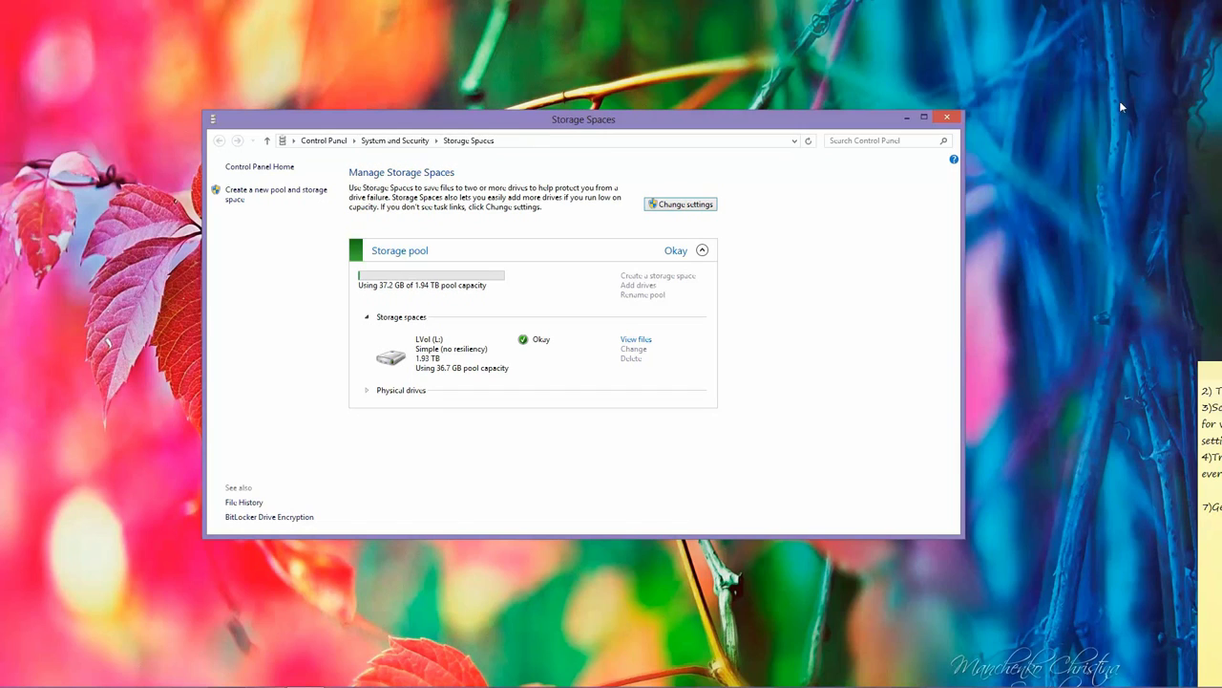
# Step: Search the Windows settings for "disk" and open the tool to create and format hard disk partitions
pyautogui.moveTo(1221, 2)
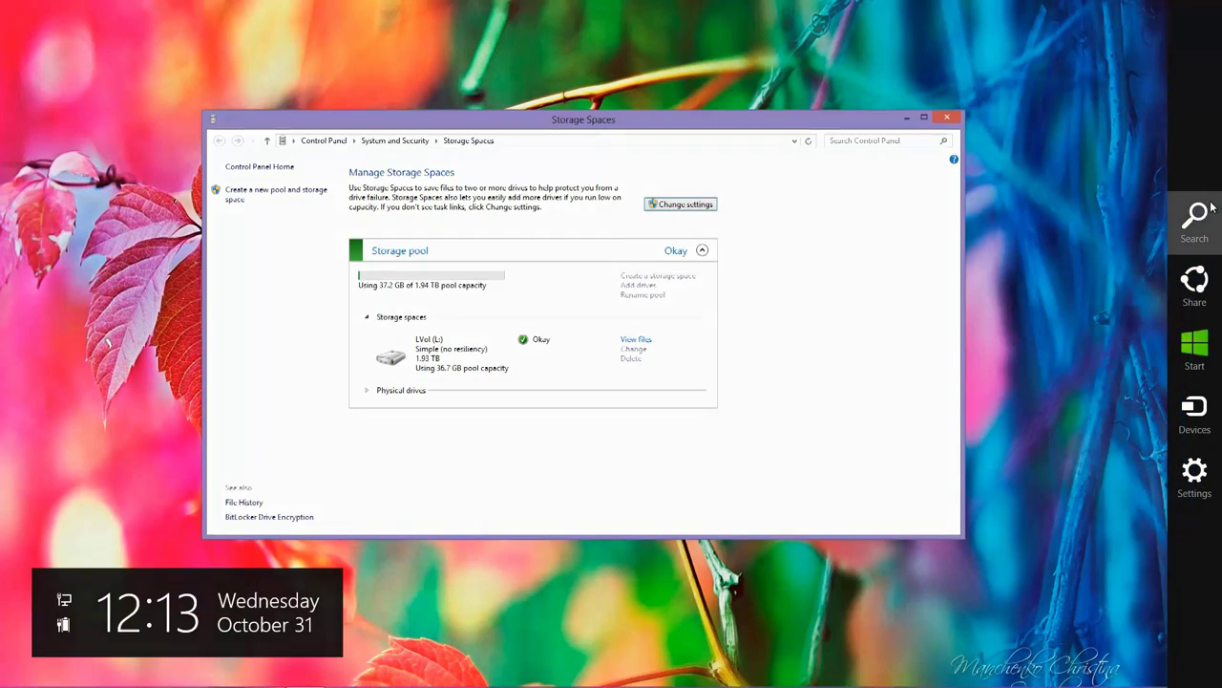
pyautogui.click(1206, 212)
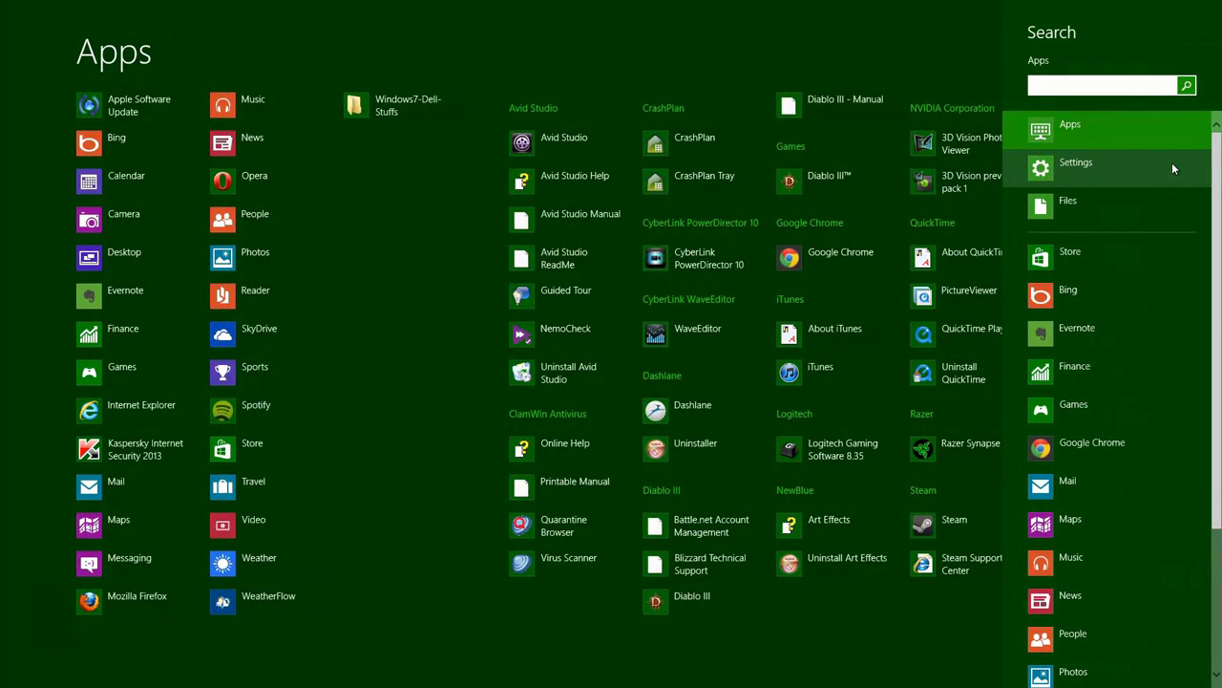
pyautogui.write('disk')
pyautogui.click(1140, 187)
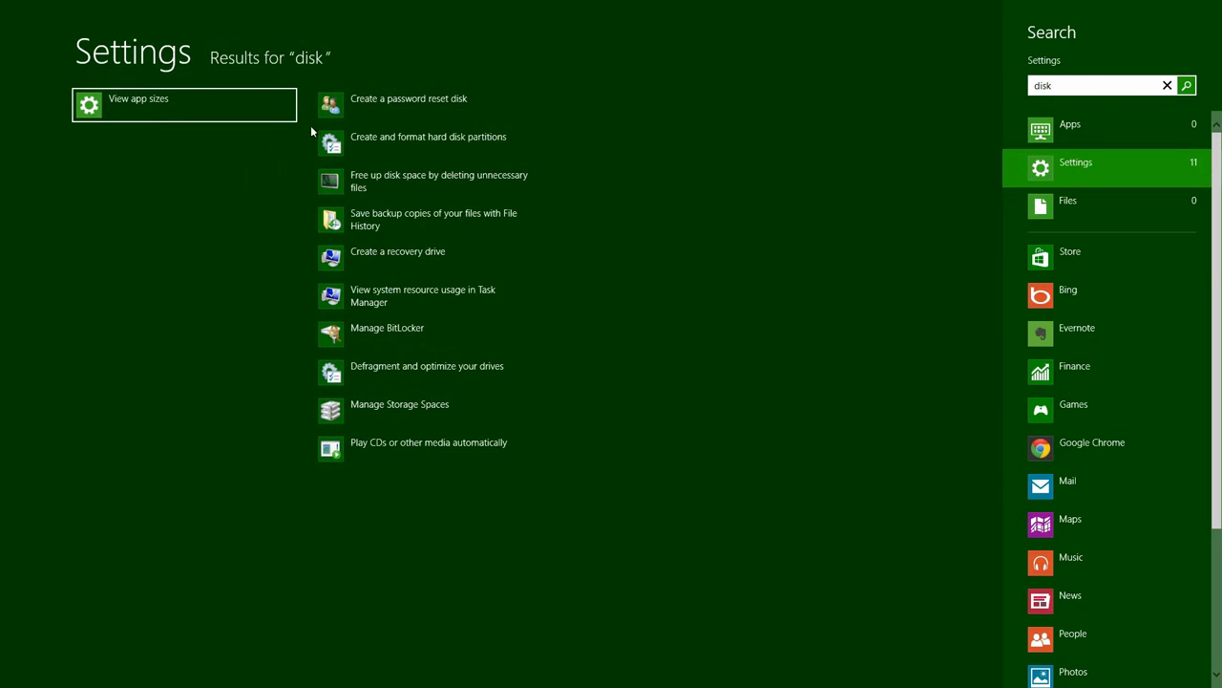
pyautogui.click(368, 143)
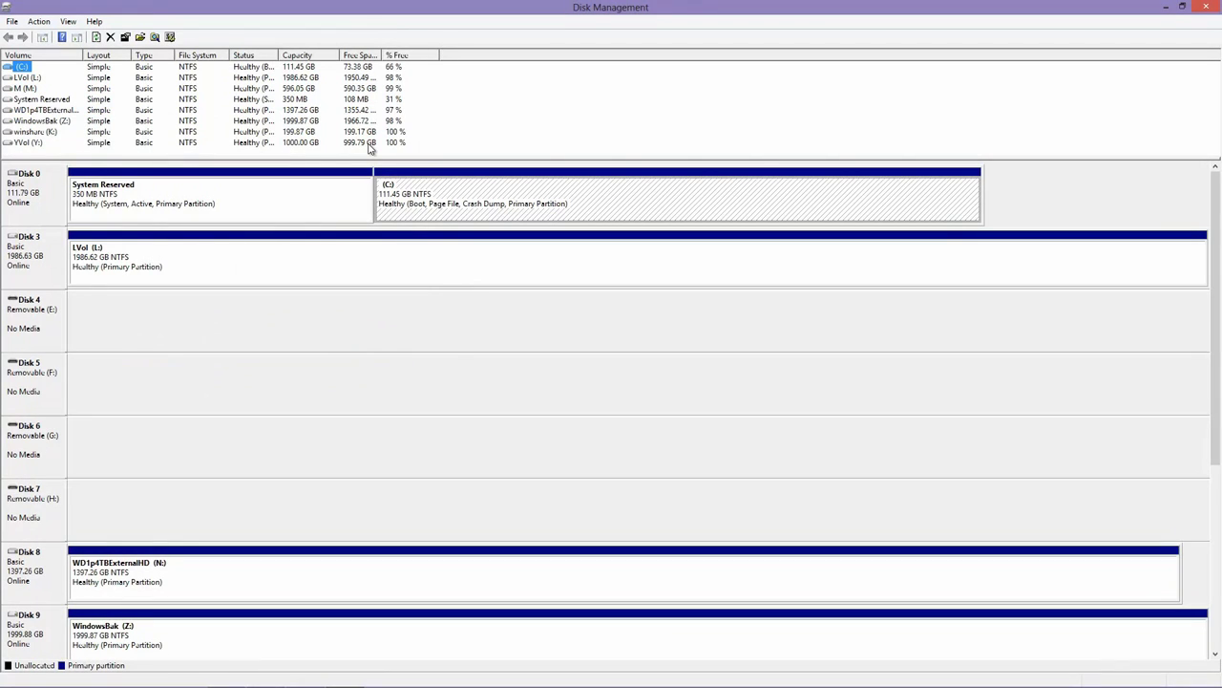
# Step: Examine the listed disks and the commands offered for the YVol (Y:) volume, such as Change Drive Letter and Paths and Extend Volume
pyautogui.scroll(-6, 371, 148)
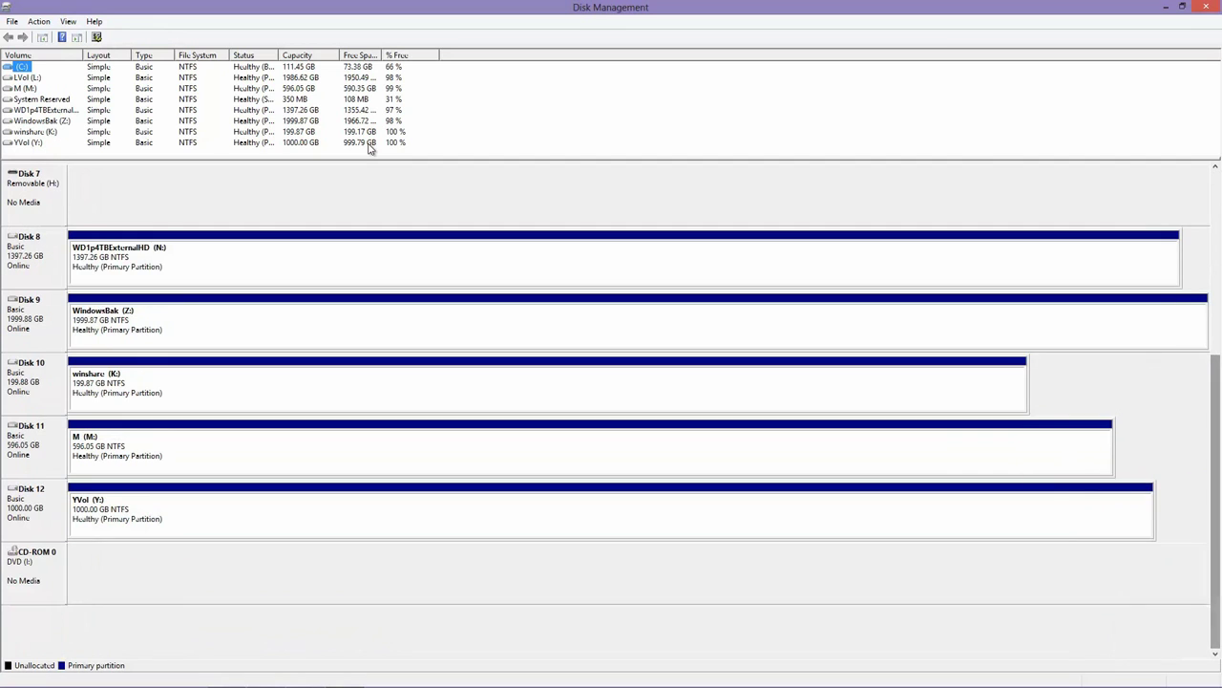
pyautogui.click(368, 143)
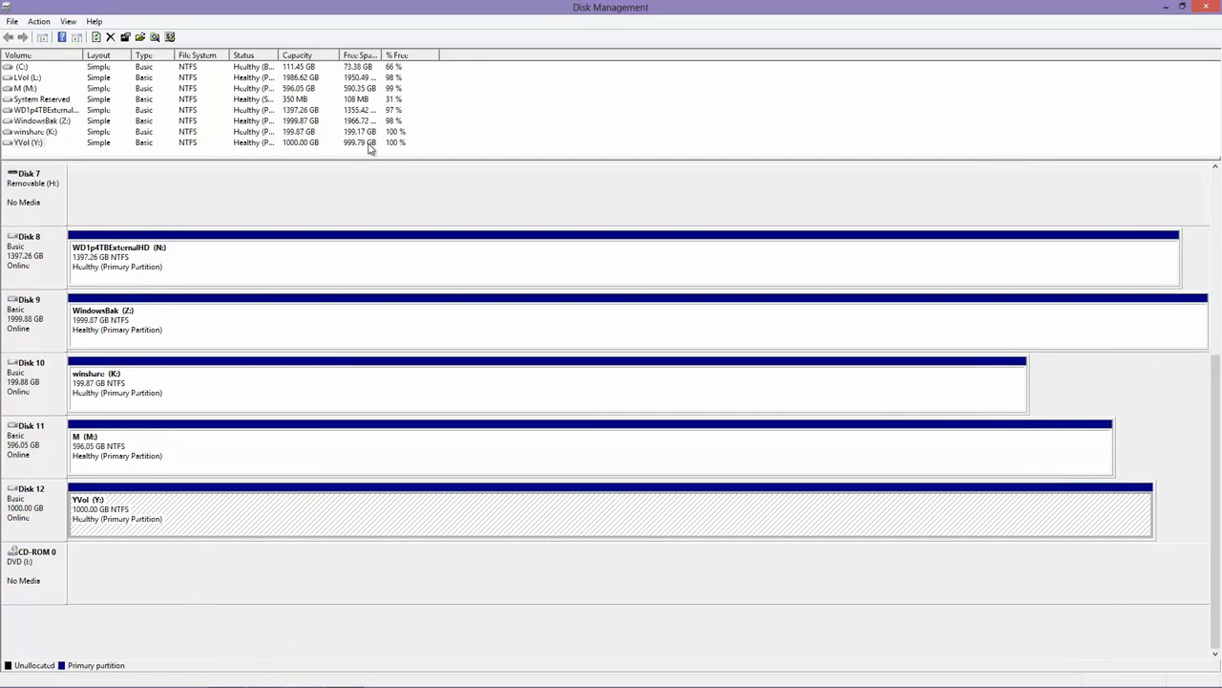
pyautogui.hotkey('shift', 'F10')
pyautogui.press('Up')
pyautogui.press('Up')
pyautogui.press('Up')
pyautogui.press('Up')
pyautogui.press('Up')
pyautogui.press('Up')
pyautogui.press('Up')
pyautogui.press('Up')
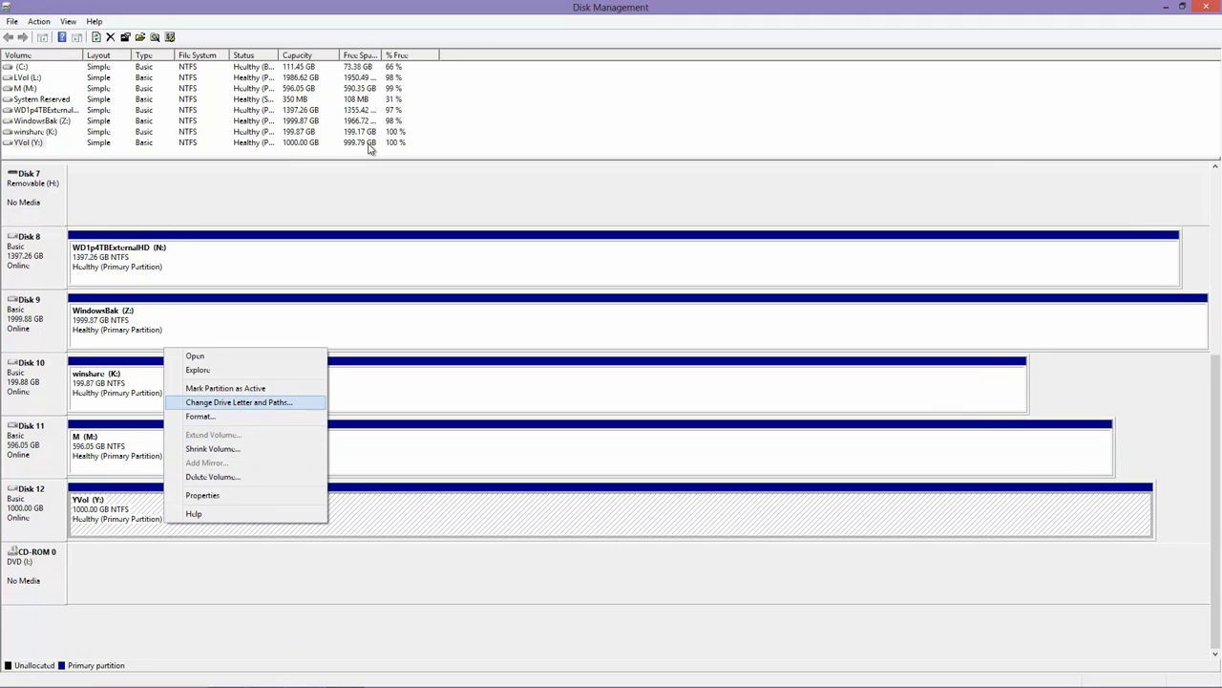
pyautogui.press('Down')
pyautogui.press('Down')
pyautogui.press('Down')
pyautogui.press('Down')
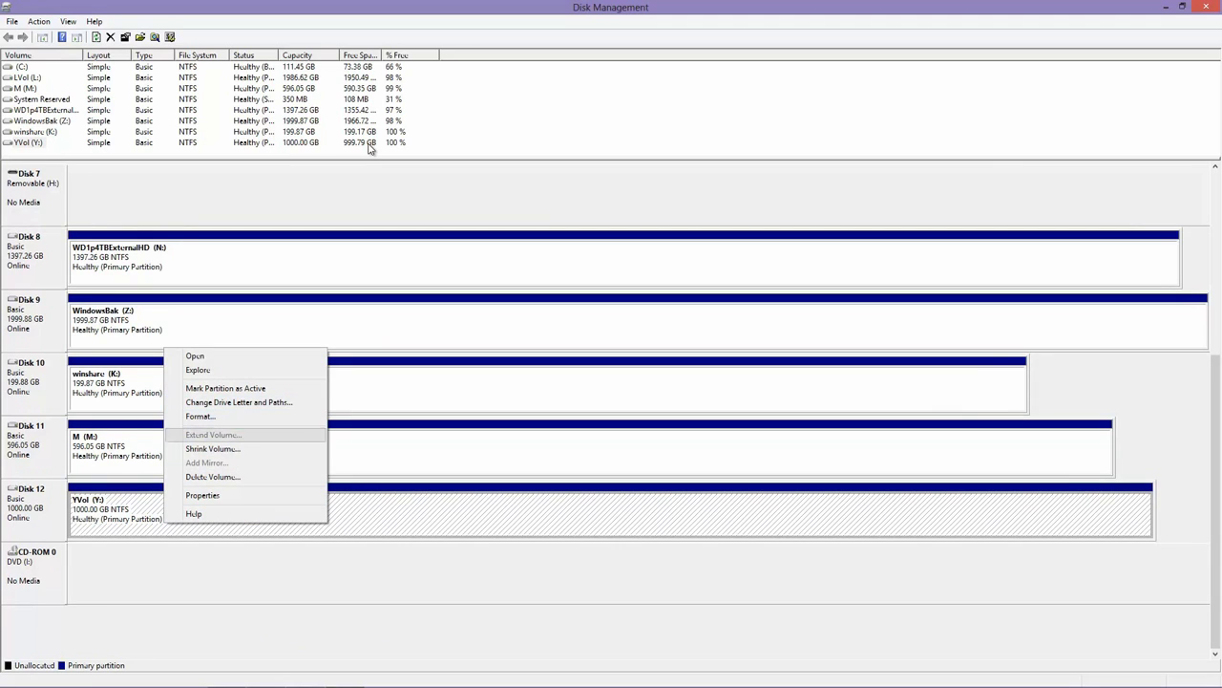
pyautogui.press('Up')
pyautogui.press('Up')
pyautogui.press('Up')
pyautogui.press('Up')
pyautogui.press('Up')
pyautogui.press('Up')
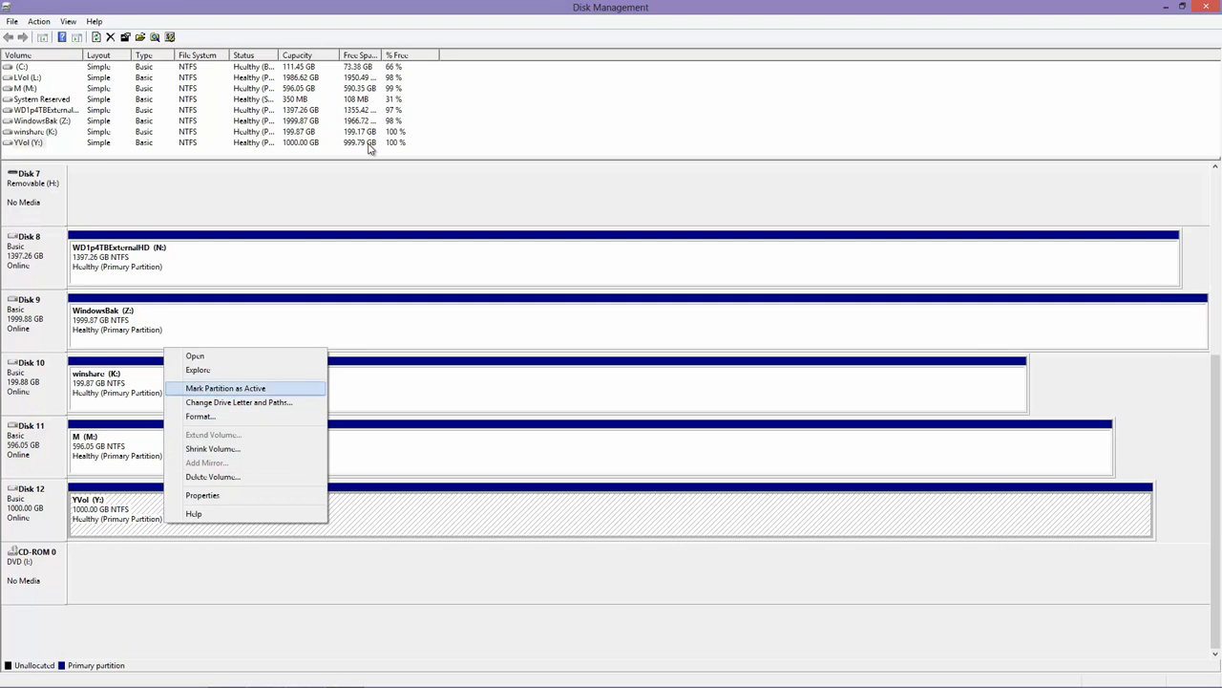
pyautogui.press('Down')
pyautogui.press('Down')
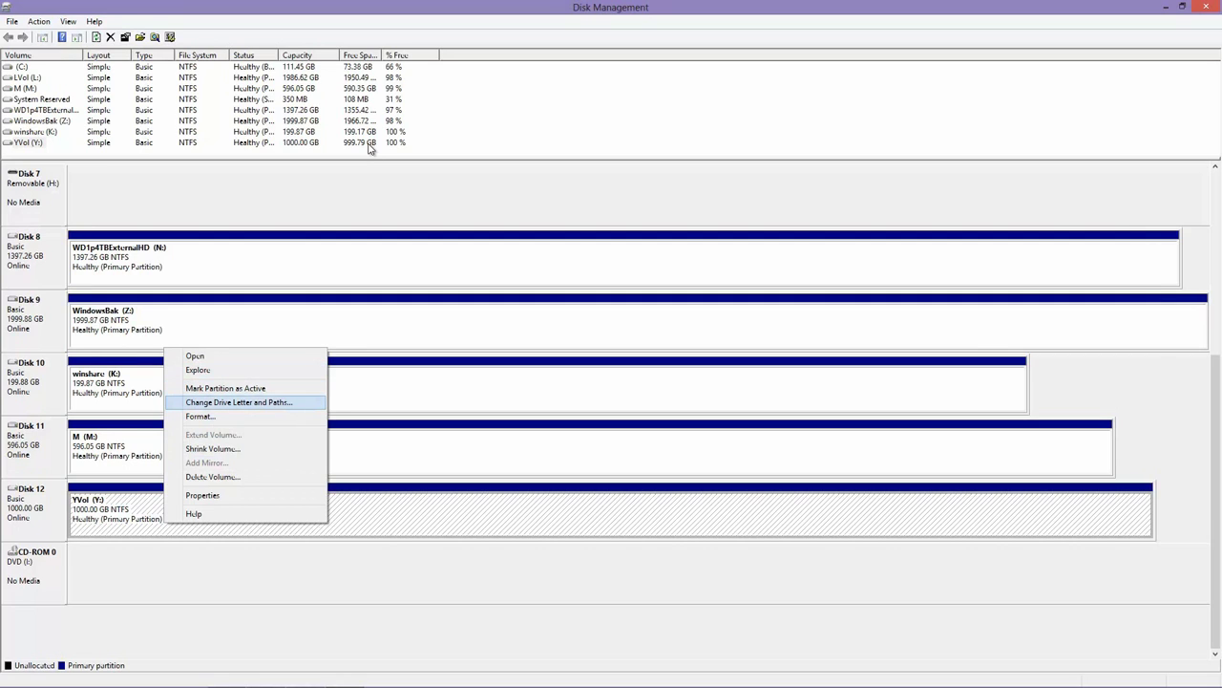
pyautogui.press('Down')
pyautogui.press('Down')
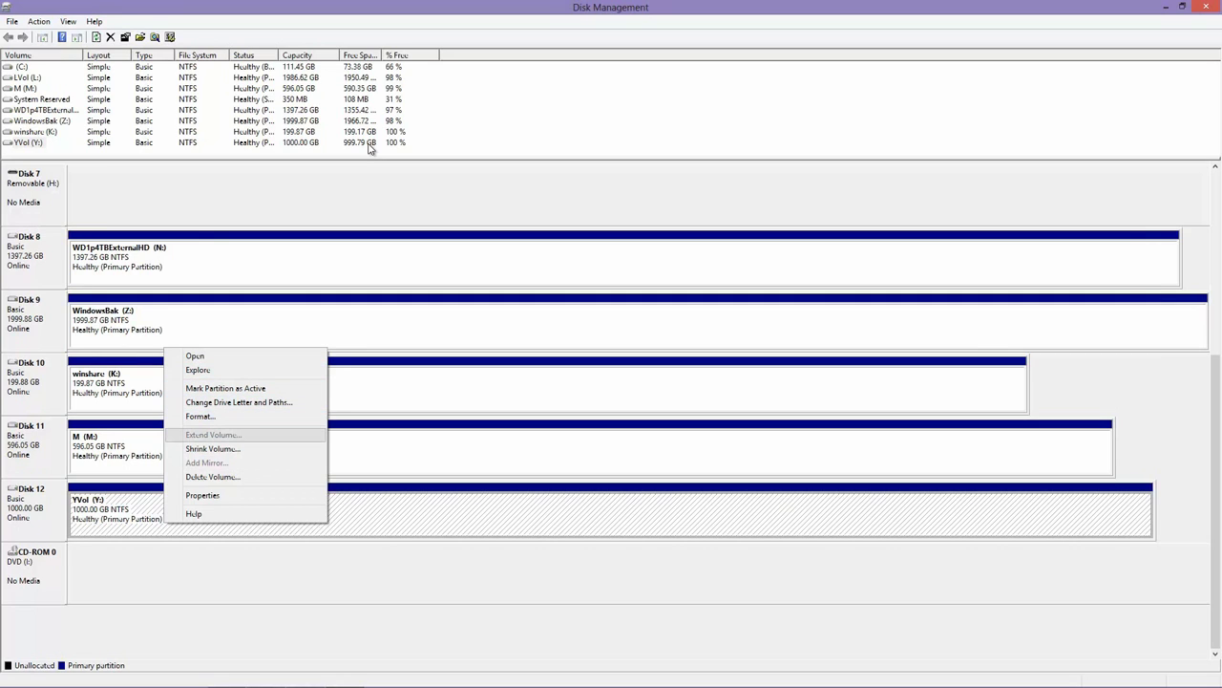
pyautogui.press('Down')
pyautogui.press('Up')
pyautogui.press('Escape')
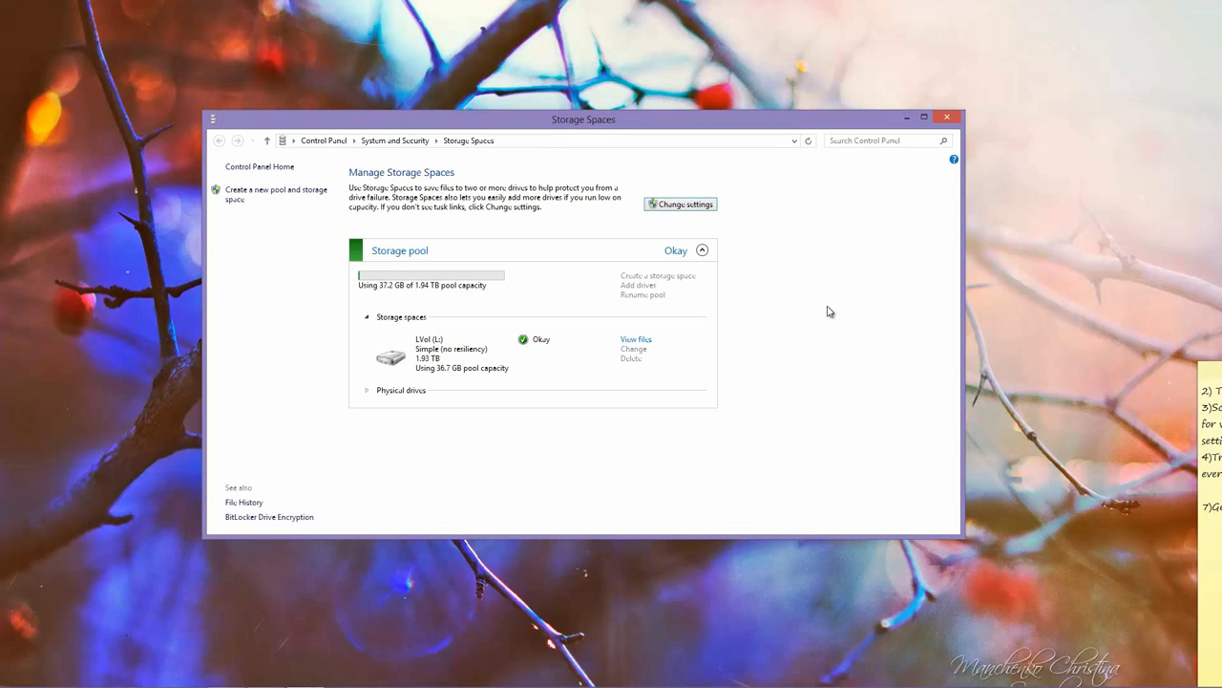
# Step: Create a new storage pool in Storage Spaces from the Seagate Portable USB drive (Disk 11) and the QNAP iSCSI drive (Disk 12)
pyautogui.click(258, 195)
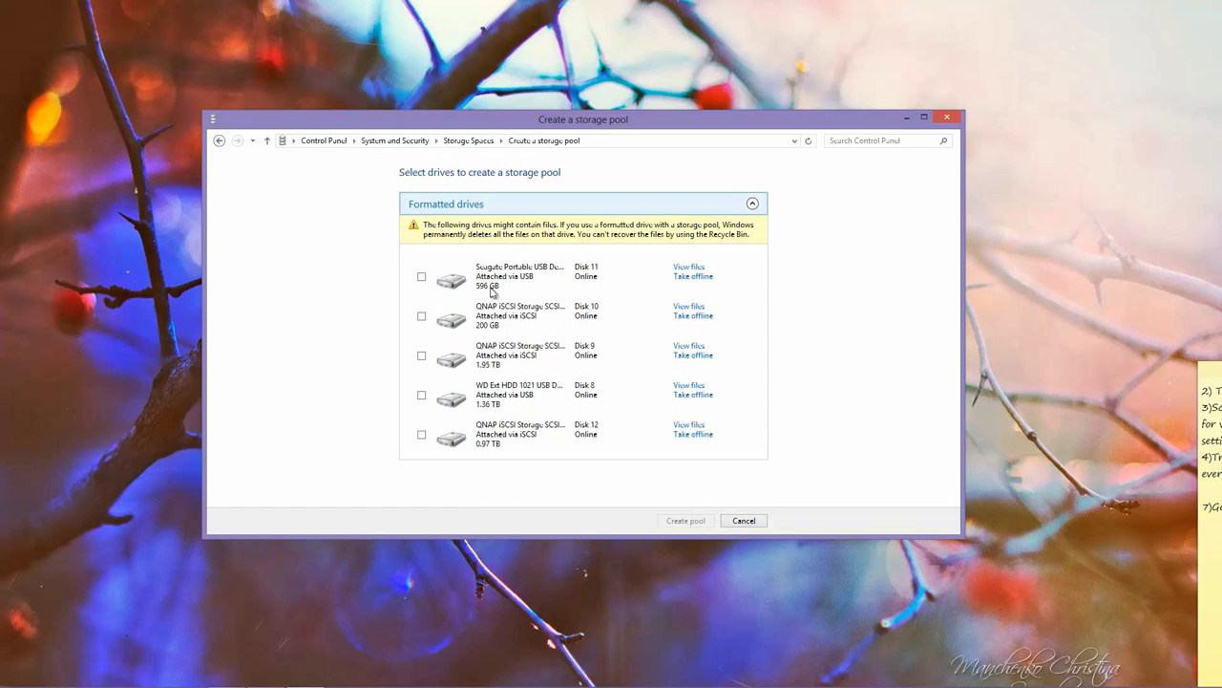
pyautogui.click(422, 278)
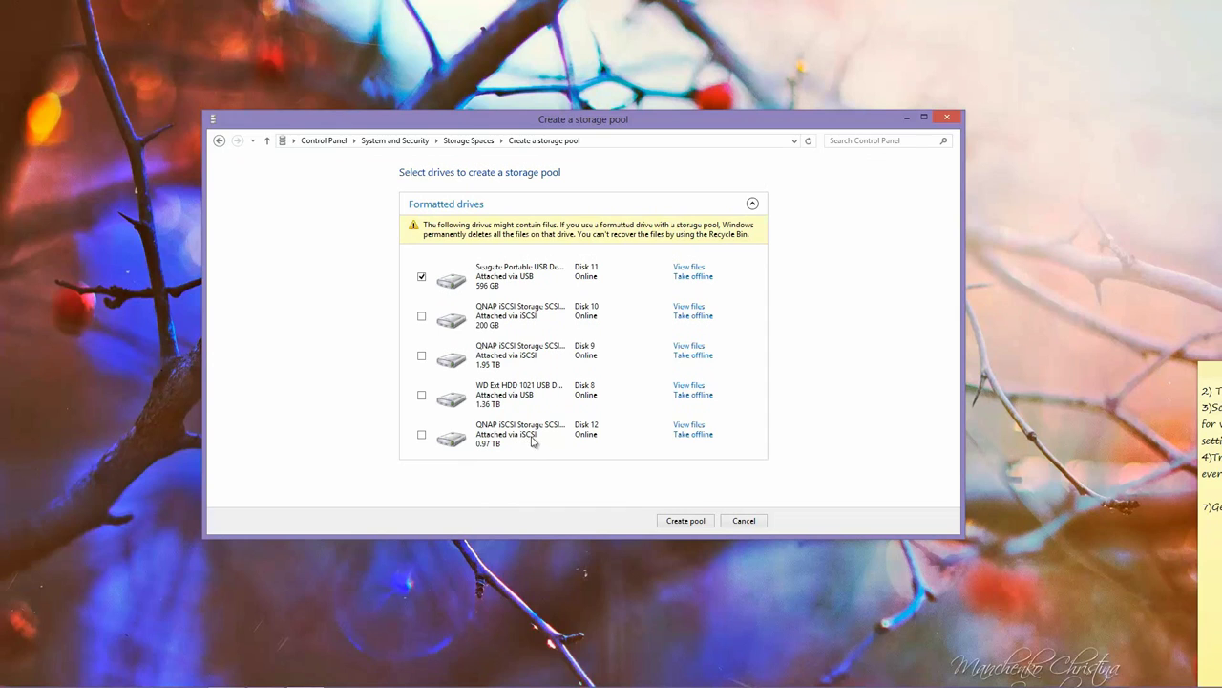
pyautogui.click(423, 436)
pyautogui.click(684, 521)
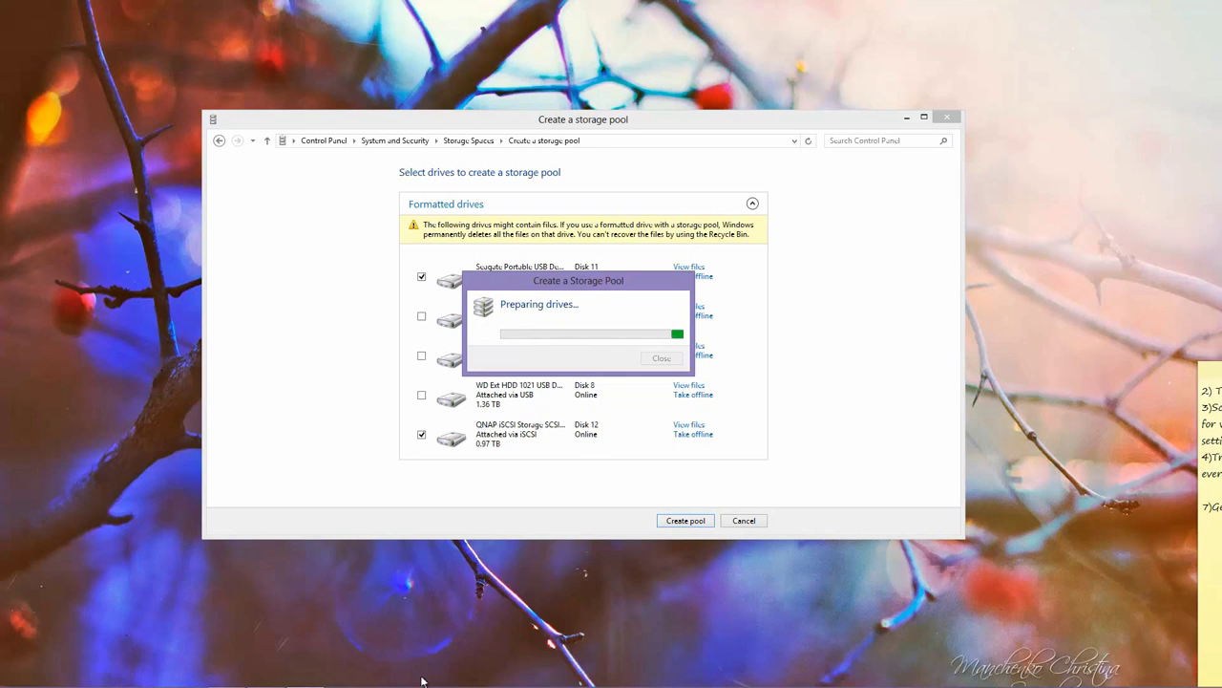
pyautogui.moveTo(258, 680)
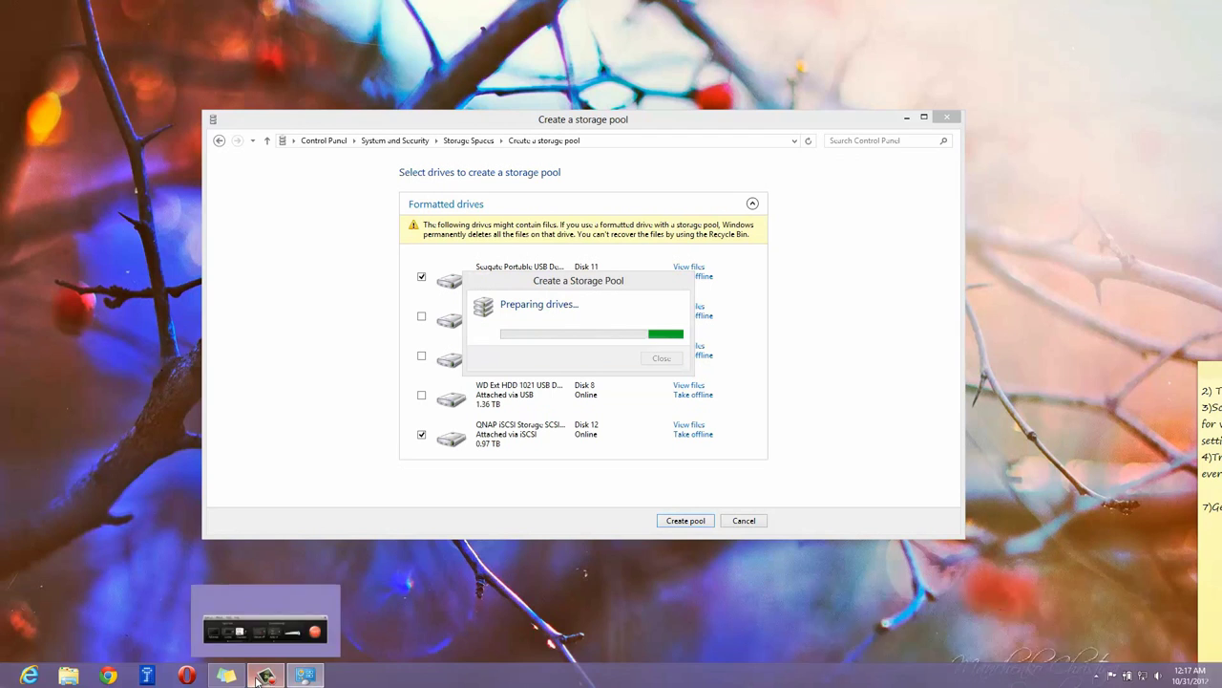
pyautogui.click(265, 676)
pyautogui.click(1159, 641)
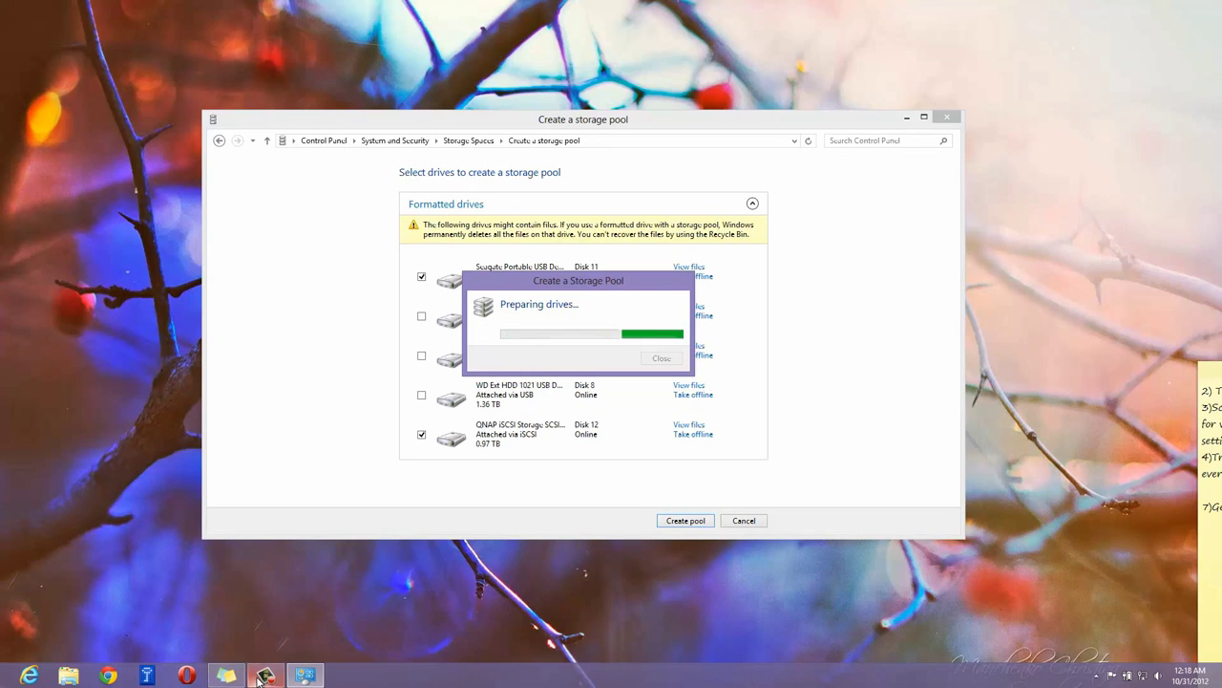
pyautogui.moveTo(260, 678)
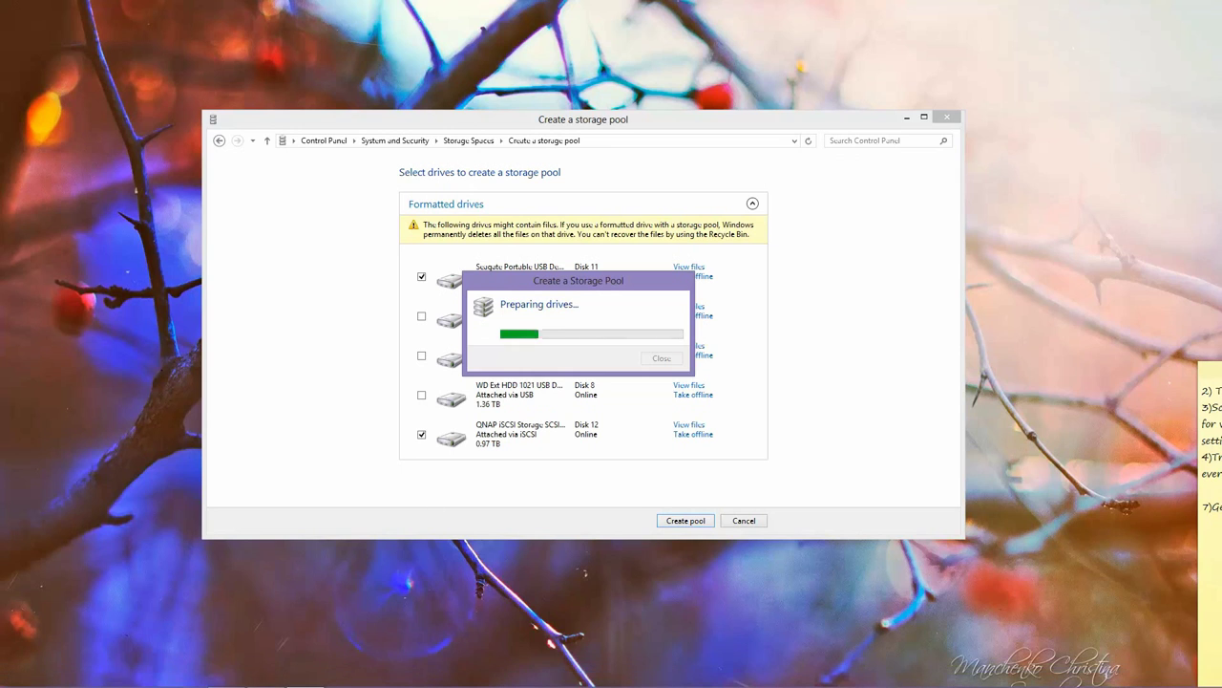
pyautogui.click(266, 677)
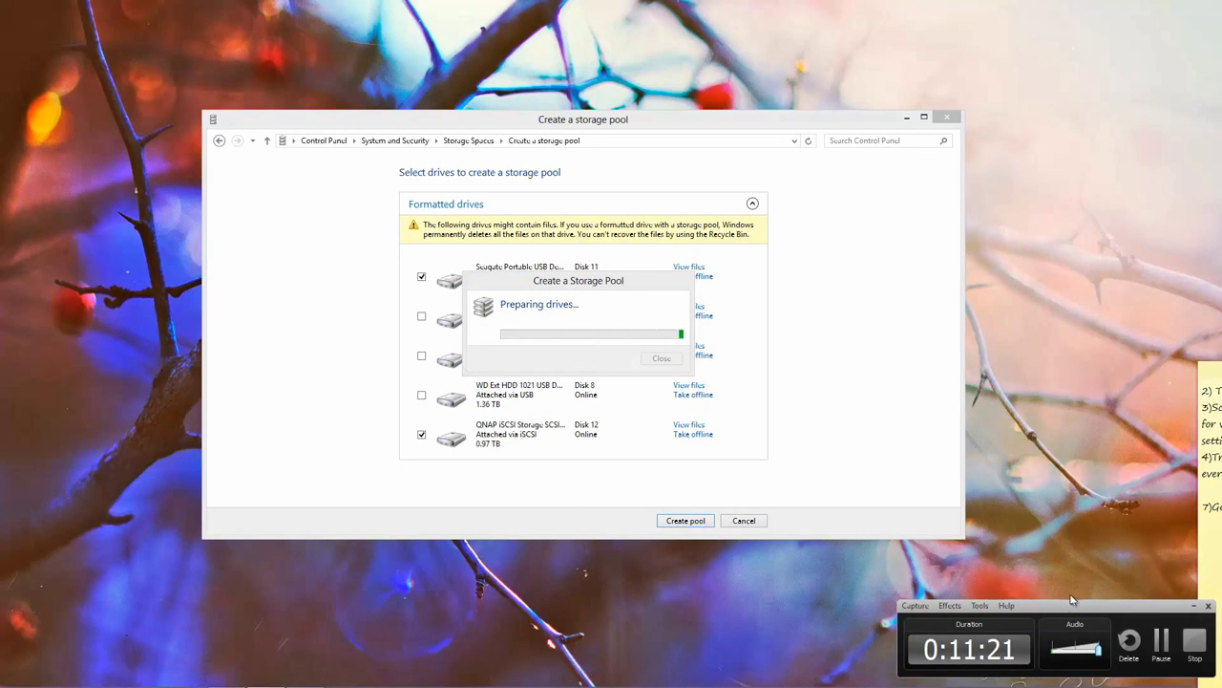
pyautogui.click(1190, 607)
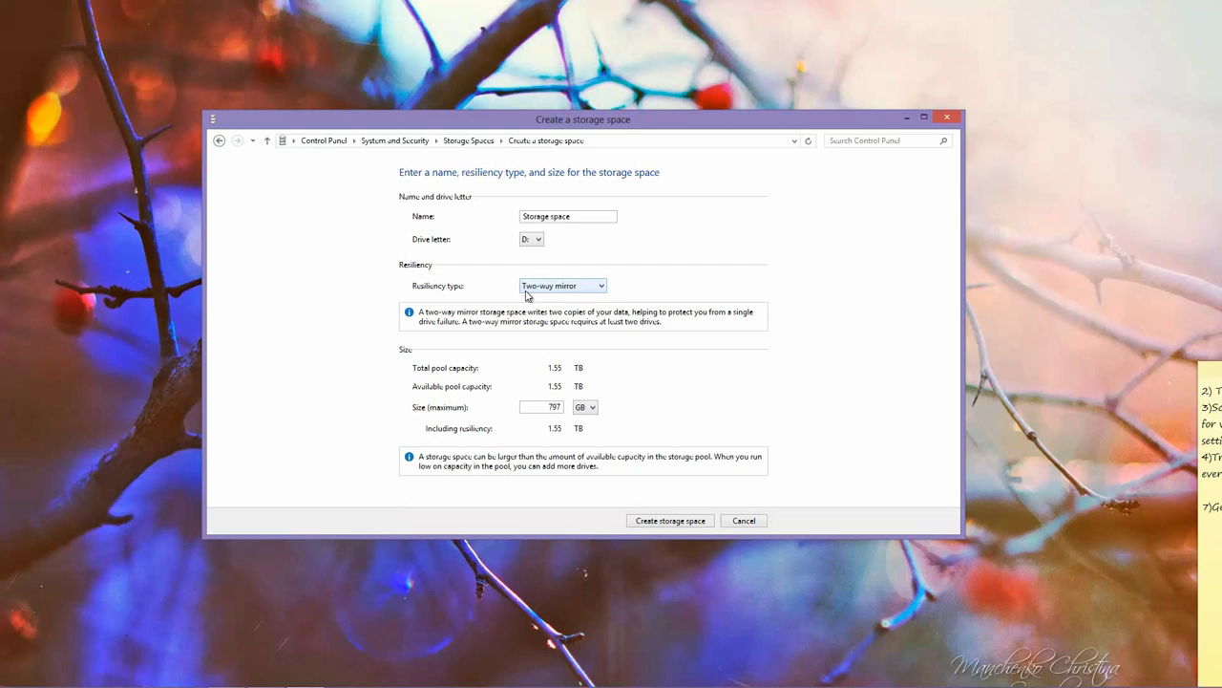
# Step: Name the new storage space winshare02 and assign it drive letter W:
pyautogui.click(537, 289)
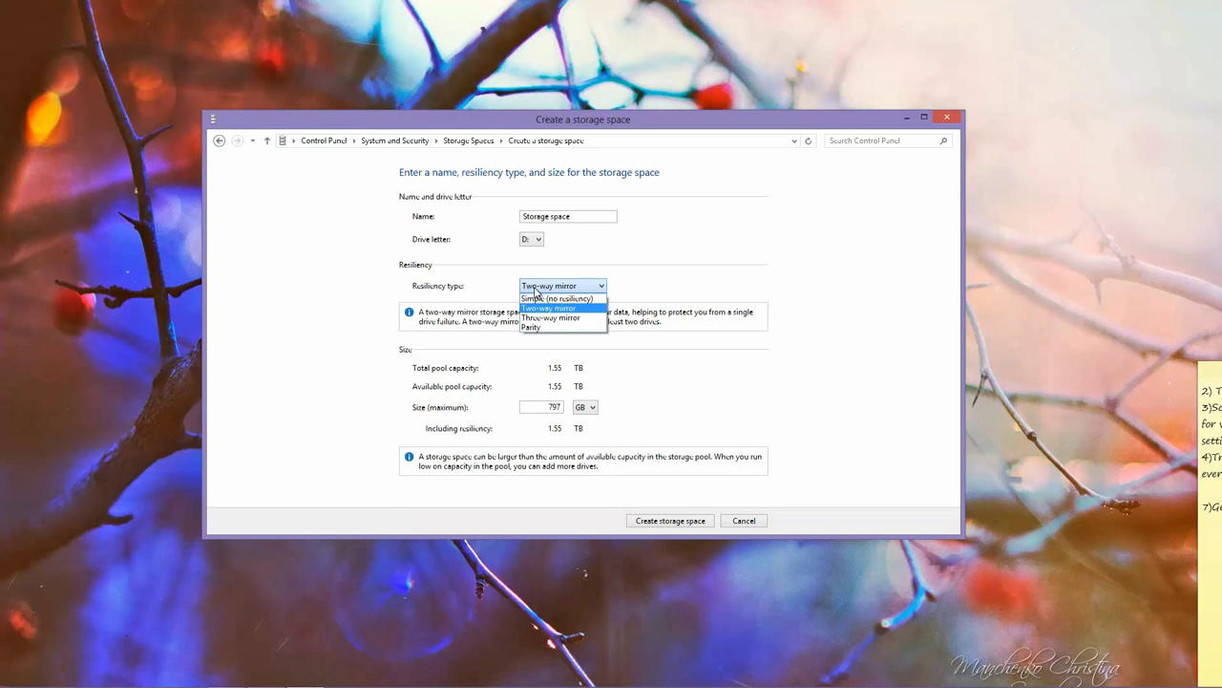
pyautogui.click(536, 291)
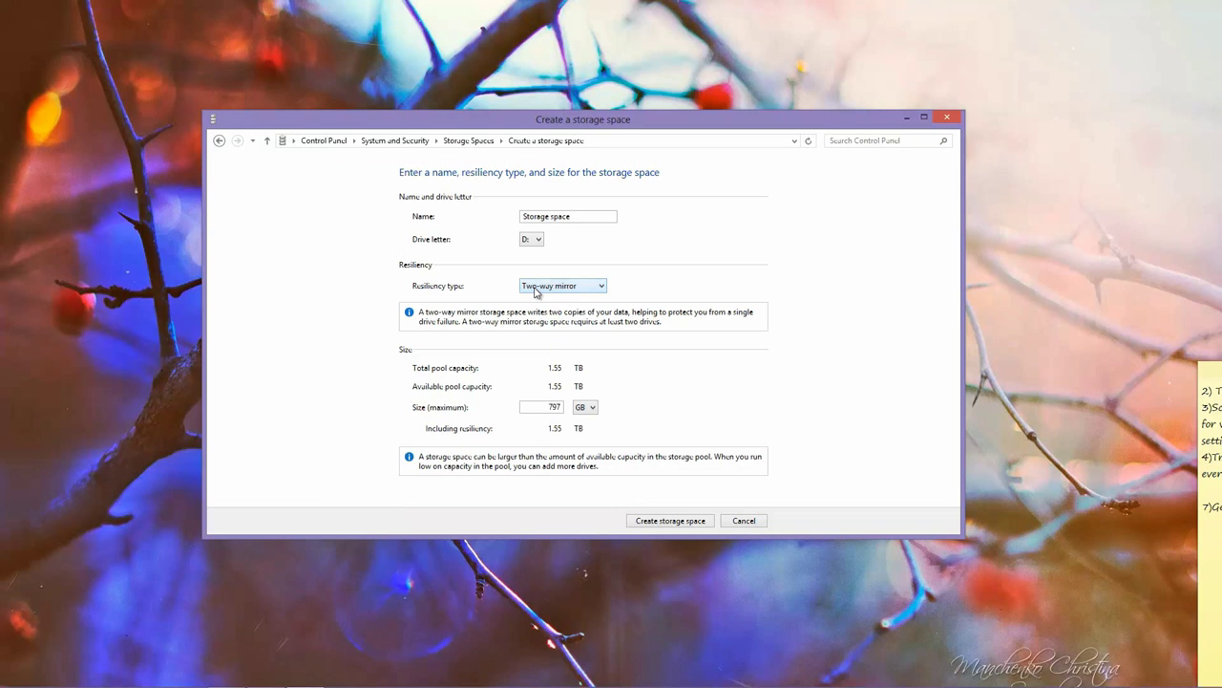
pyautogui.tripleClick(578, 216)
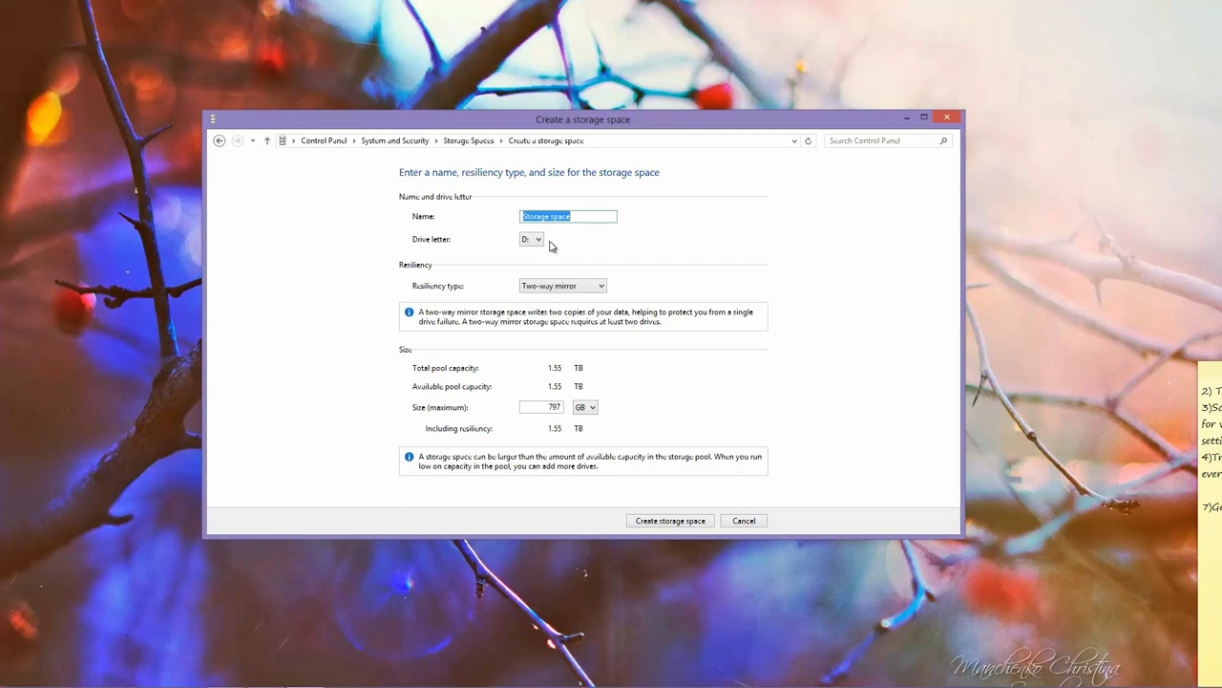
pyautogui.write('winshare02')
pyautogui.click(531, 239)
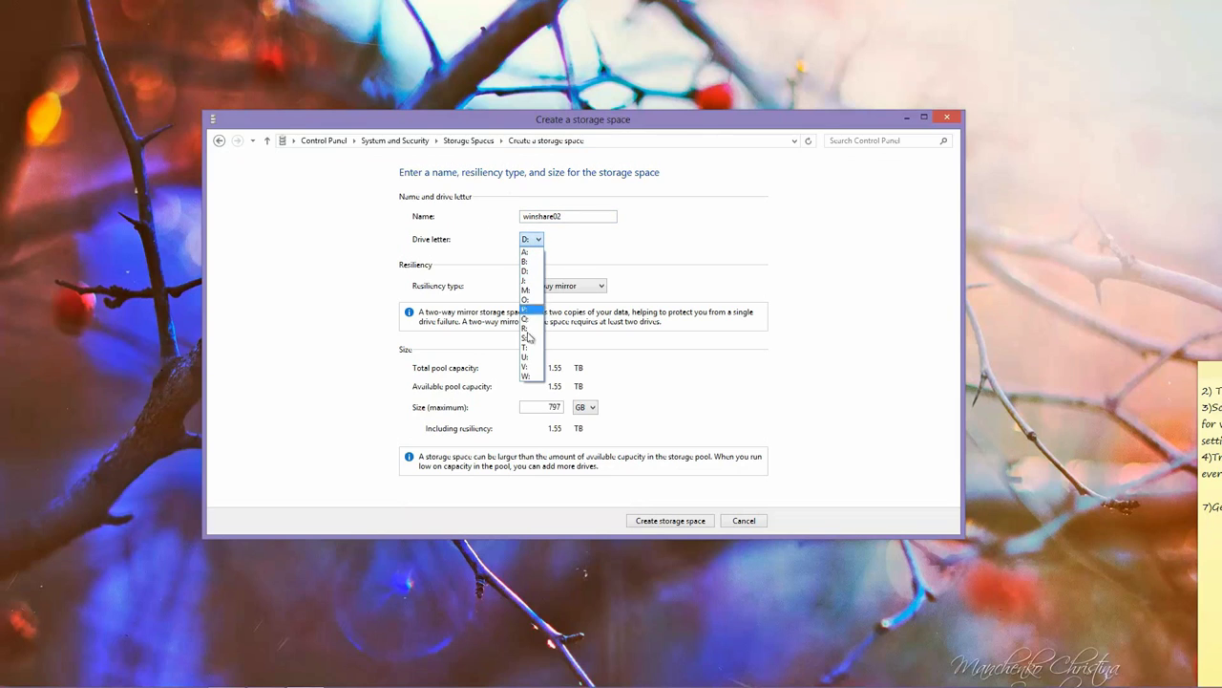
pyautogui.click(534, 376)
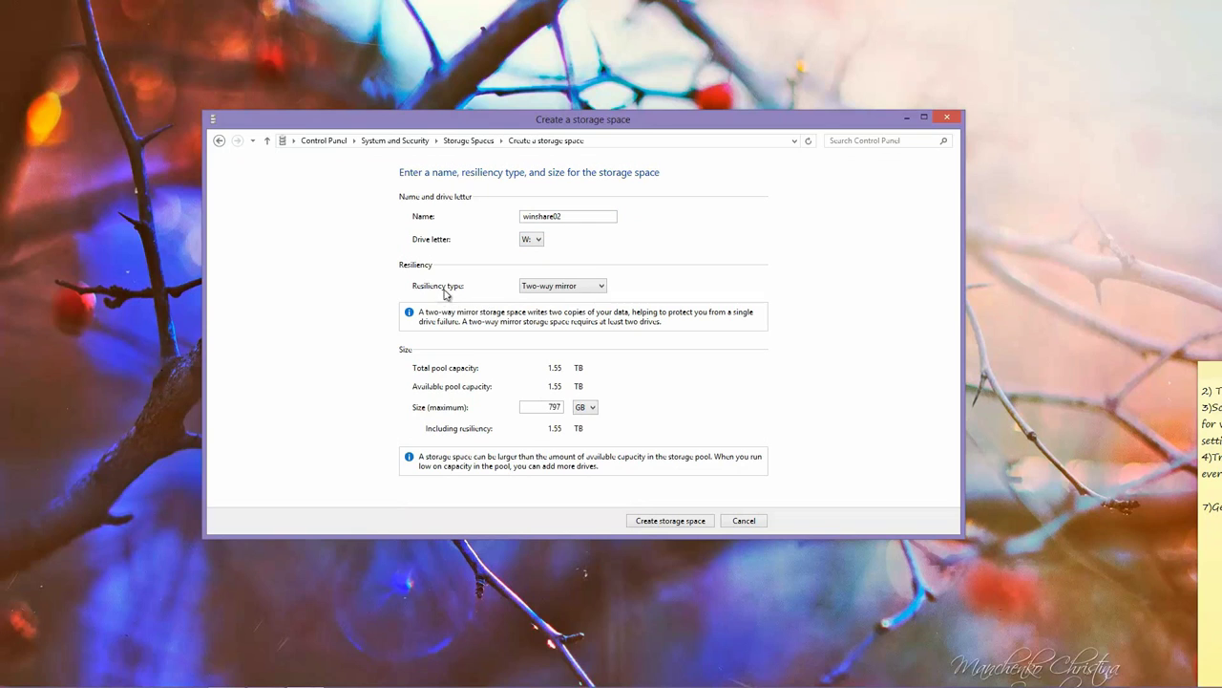
# Step: Set the storage space's resiliency type to Simple (no resiliency)
pyautogui.click(555, 290)
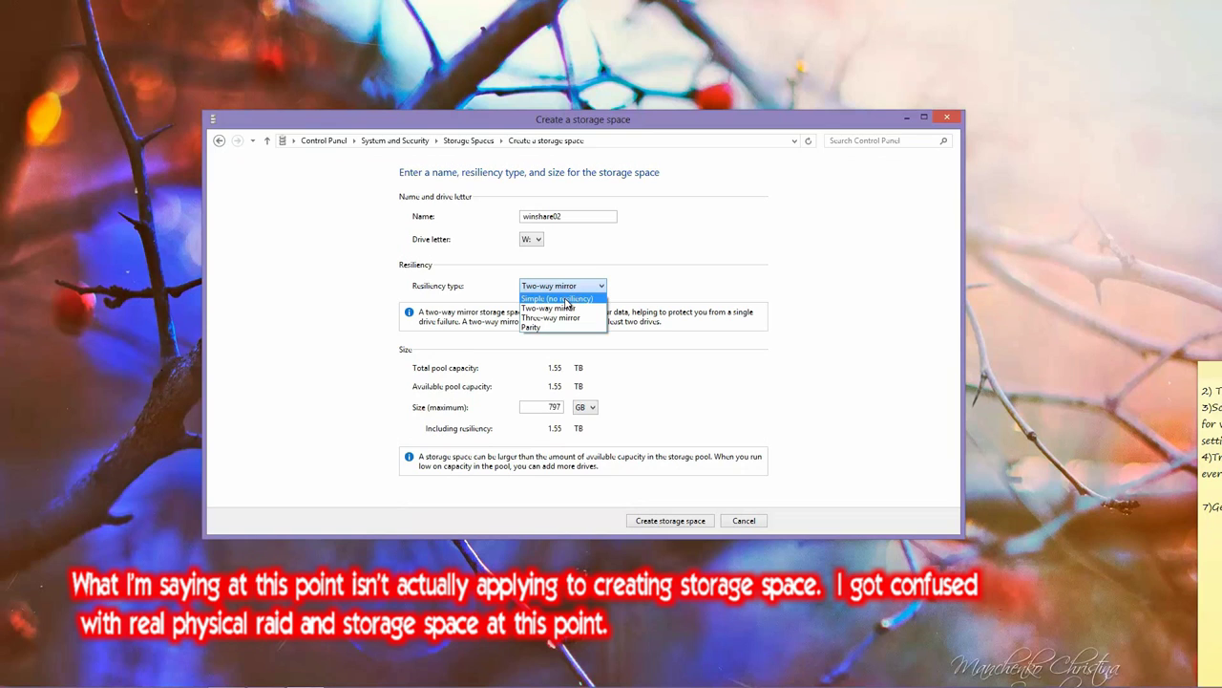
pyautogui.click(564, 299)
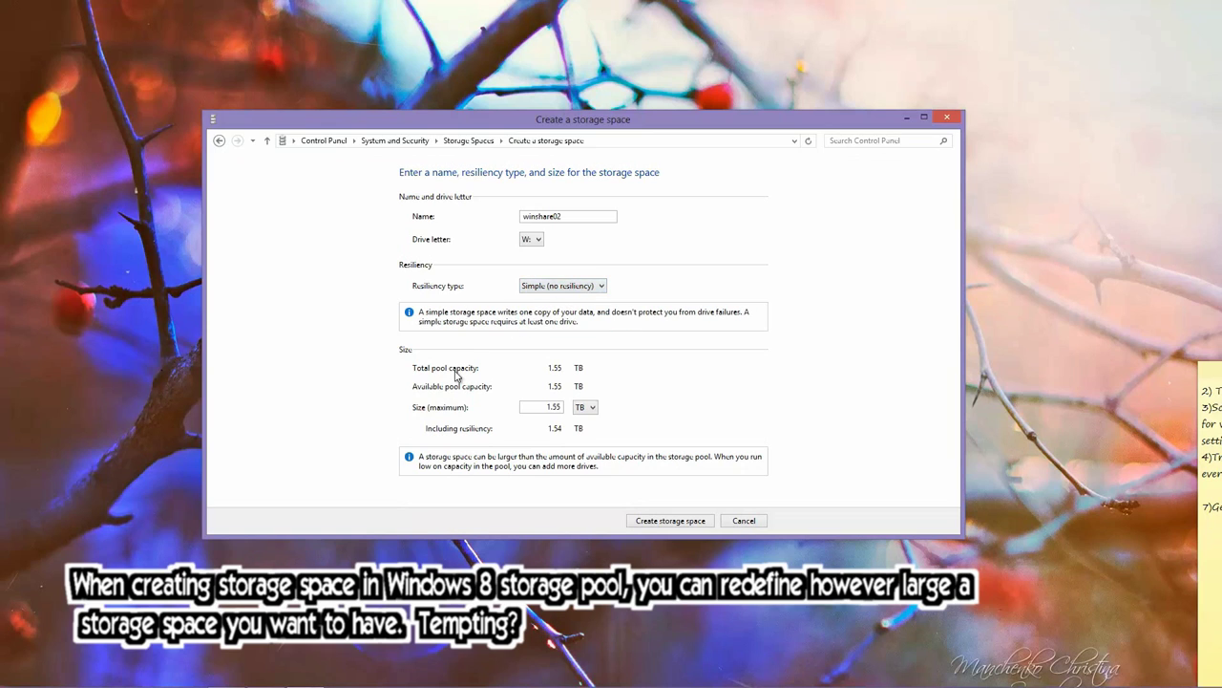
# Step: Compare the two-way mirror, three-way mirror and parity resiliency types for winshare02, and return the setting to Simple (no resiliency)
pyautogui.click(587, 290)
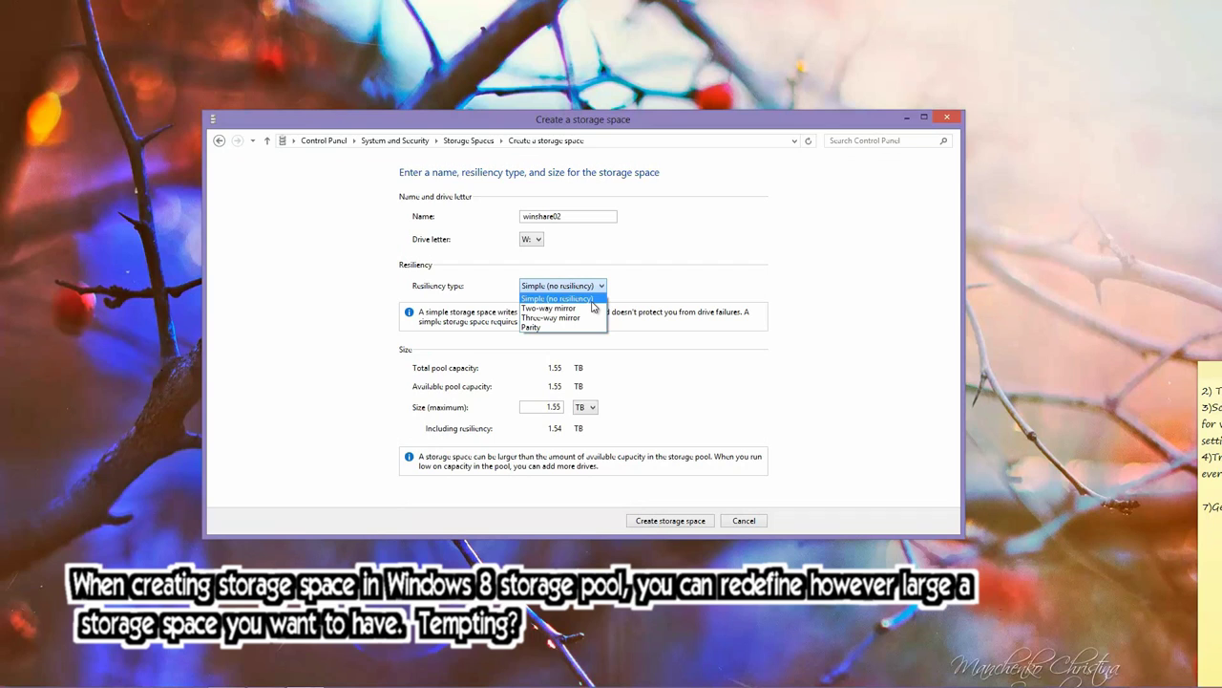
pyautogui.click(595, 291)
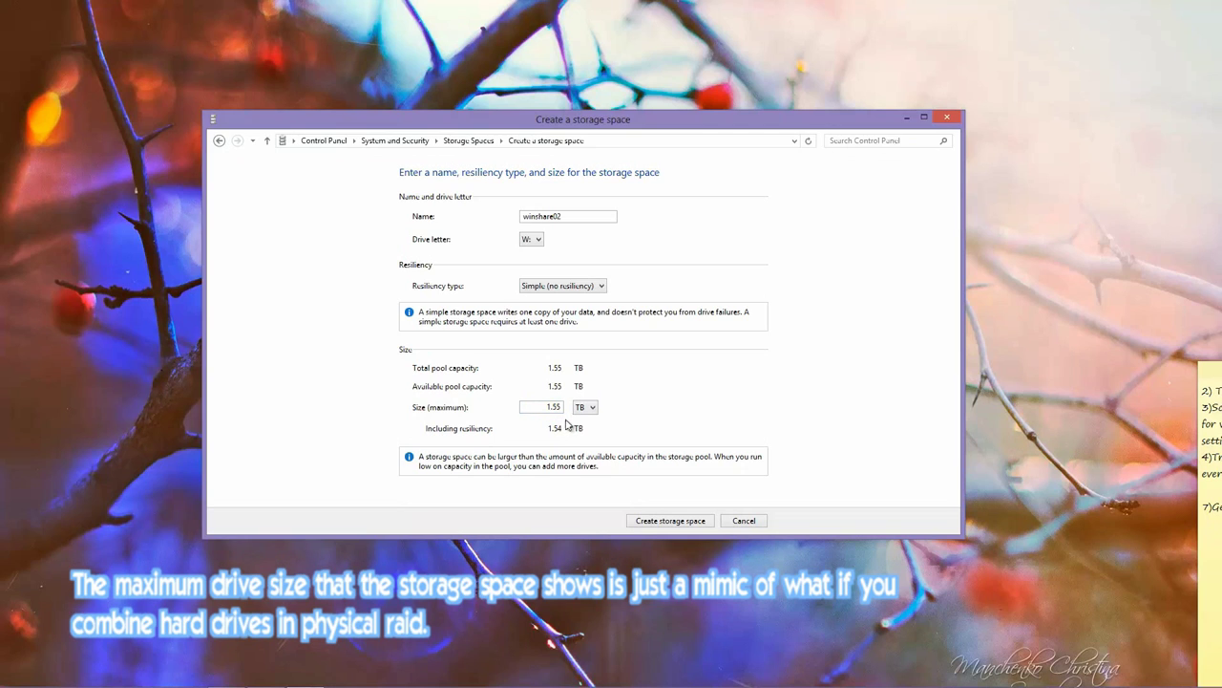
pyautogui.click(591, 288)
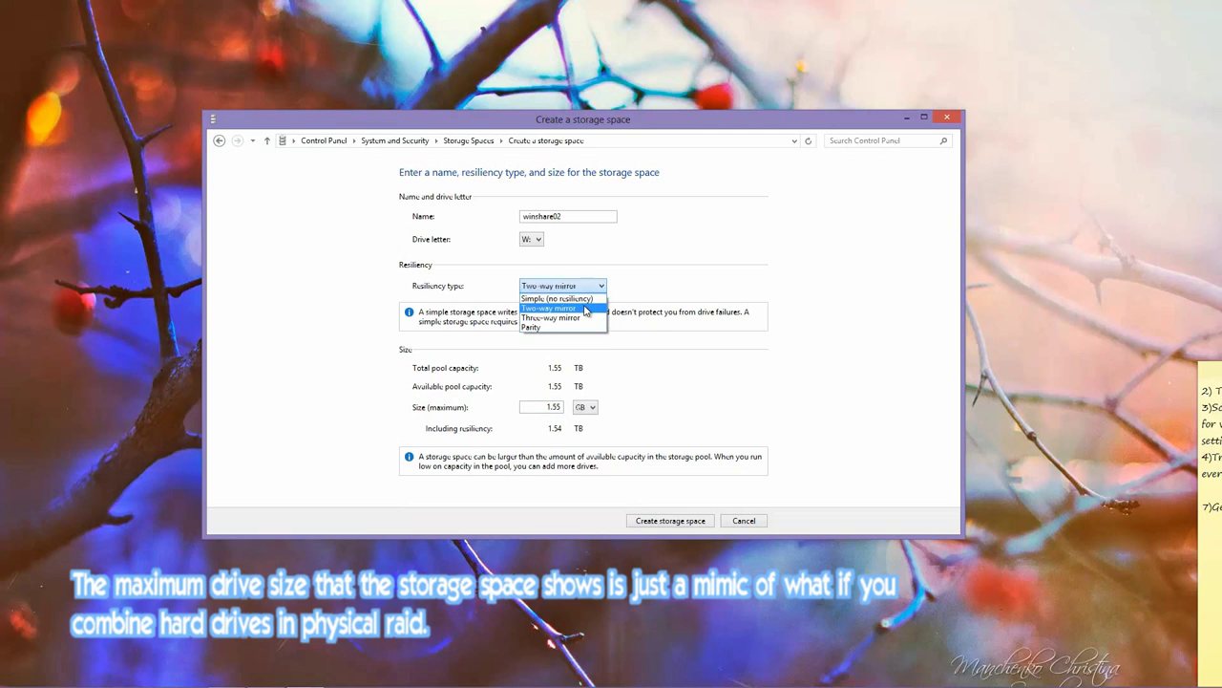
pyautogui.click(586, 308)
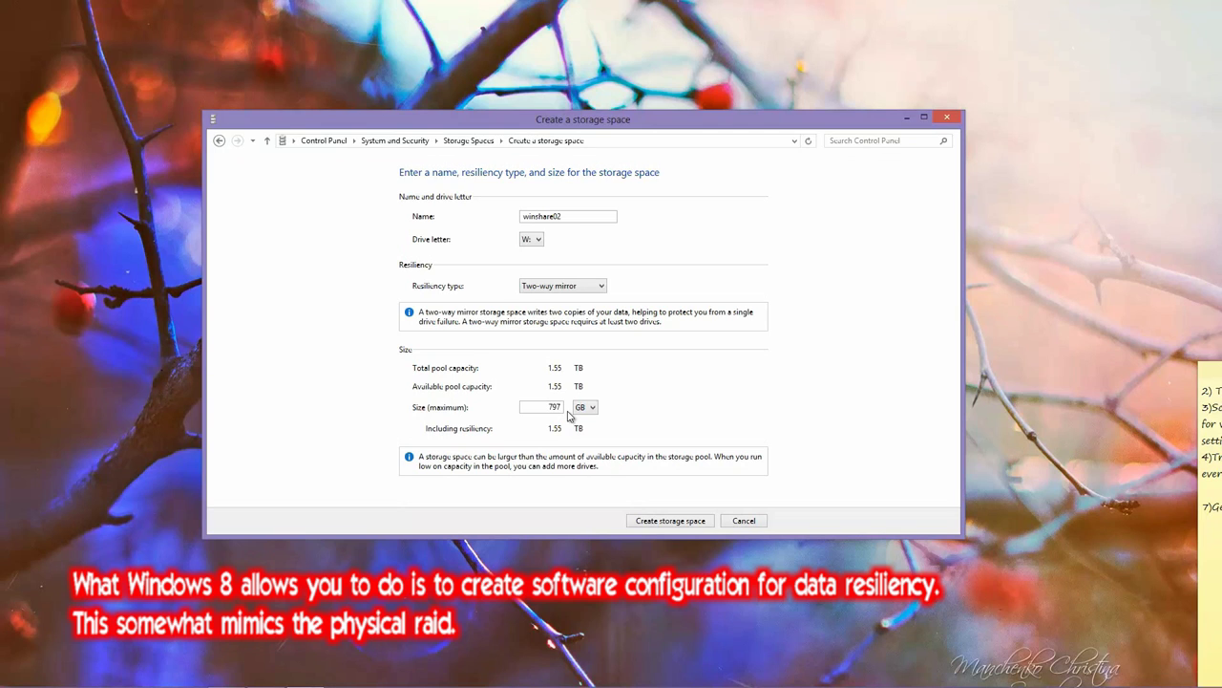
pyautogui.click(575, 289)
pyautogui.click(569, 321)
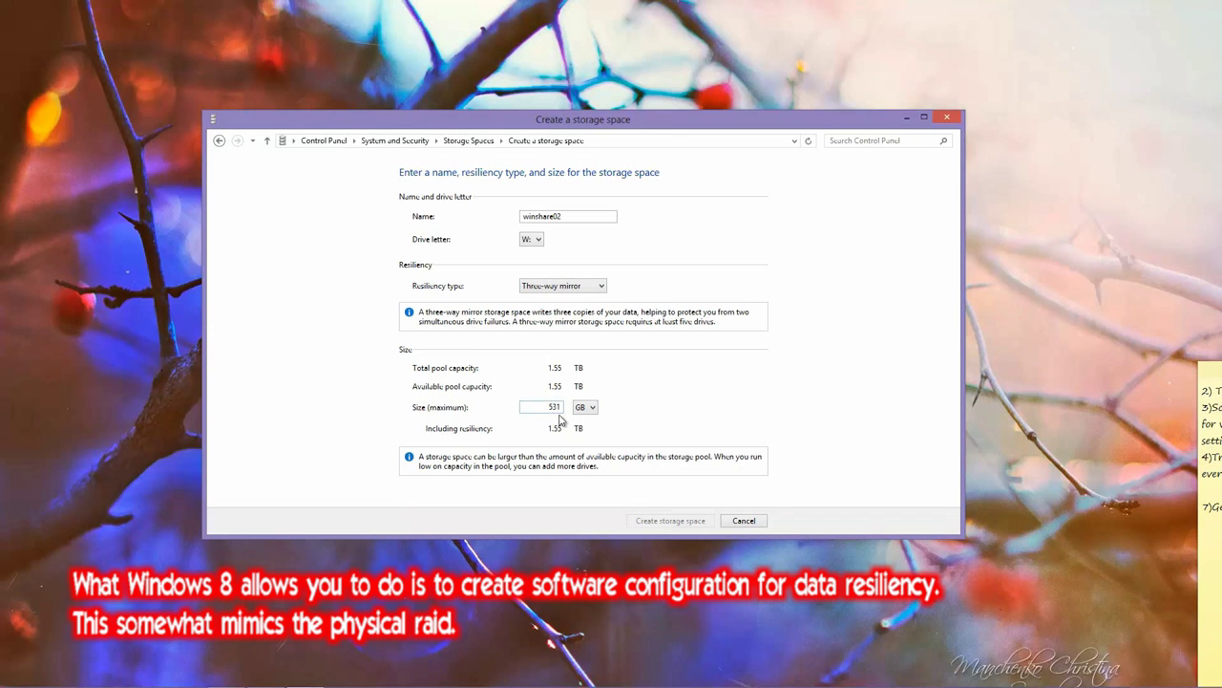
pyautogui.click(574, 288)
pyautogui.click(560, 328)
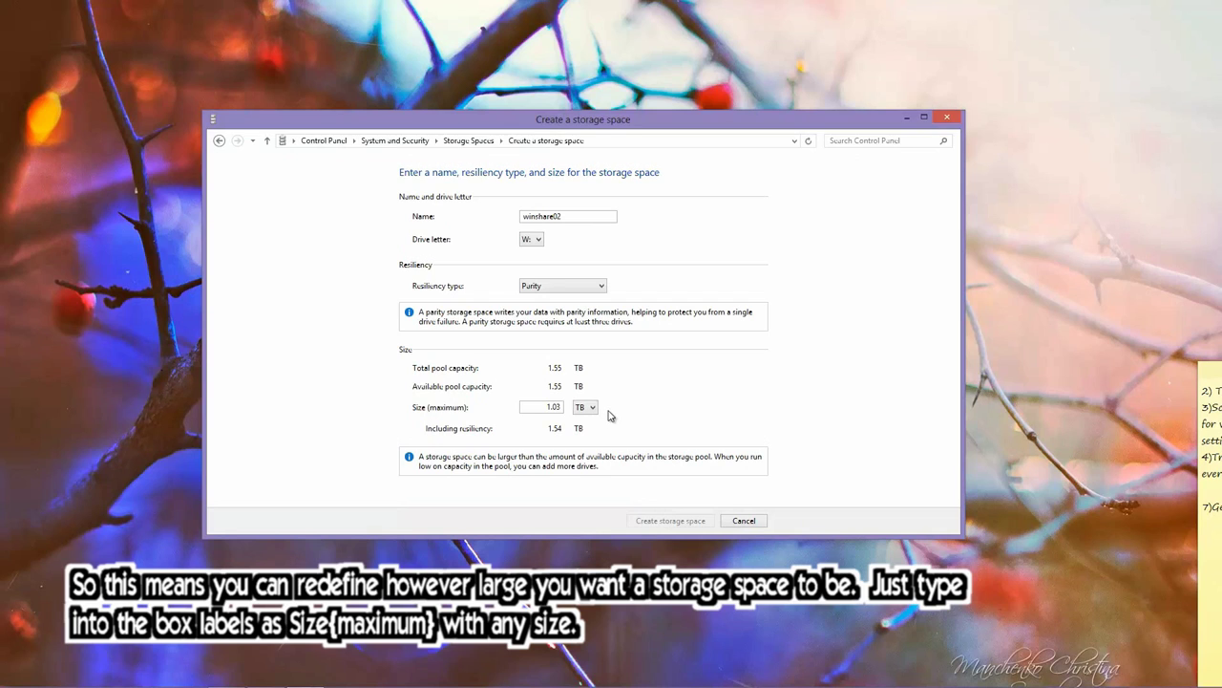
pyautogui.click(569, 289)
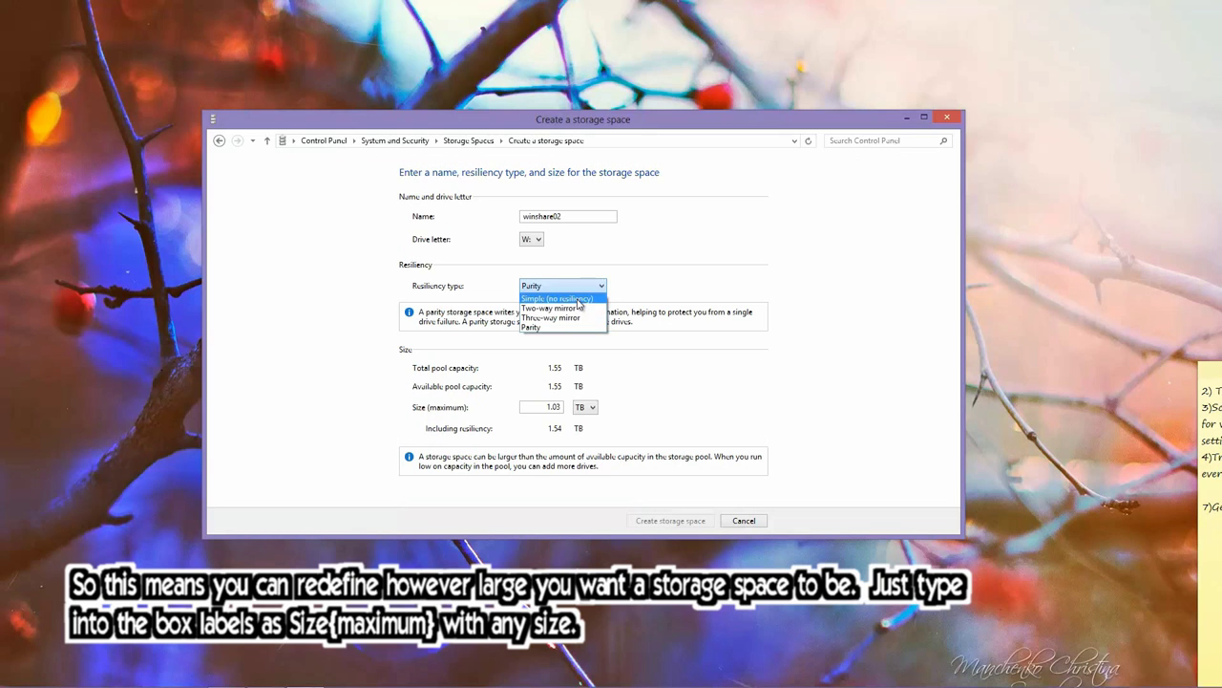
pyautogui.click(578, 300)
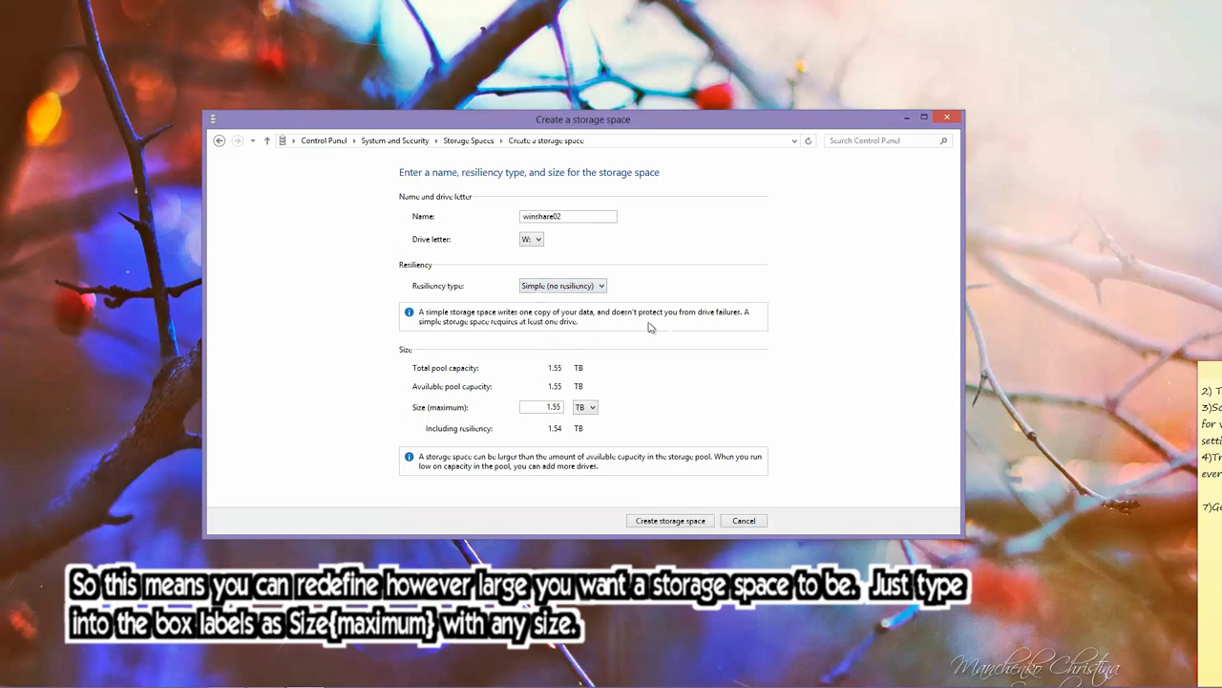
# Step: Create the winshare02 storage space with the entered settings and decline the virus scan of the connected removable drive
pyautogui.click(657, 525)
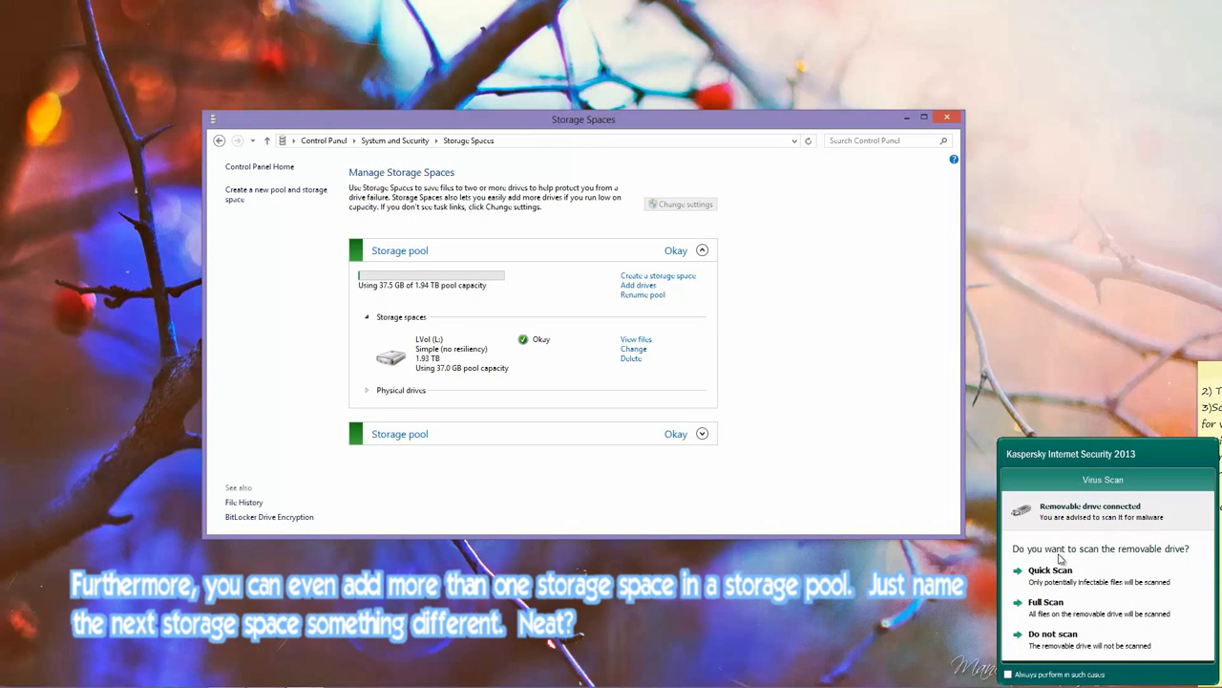
pyautogui.click(1048, 647)
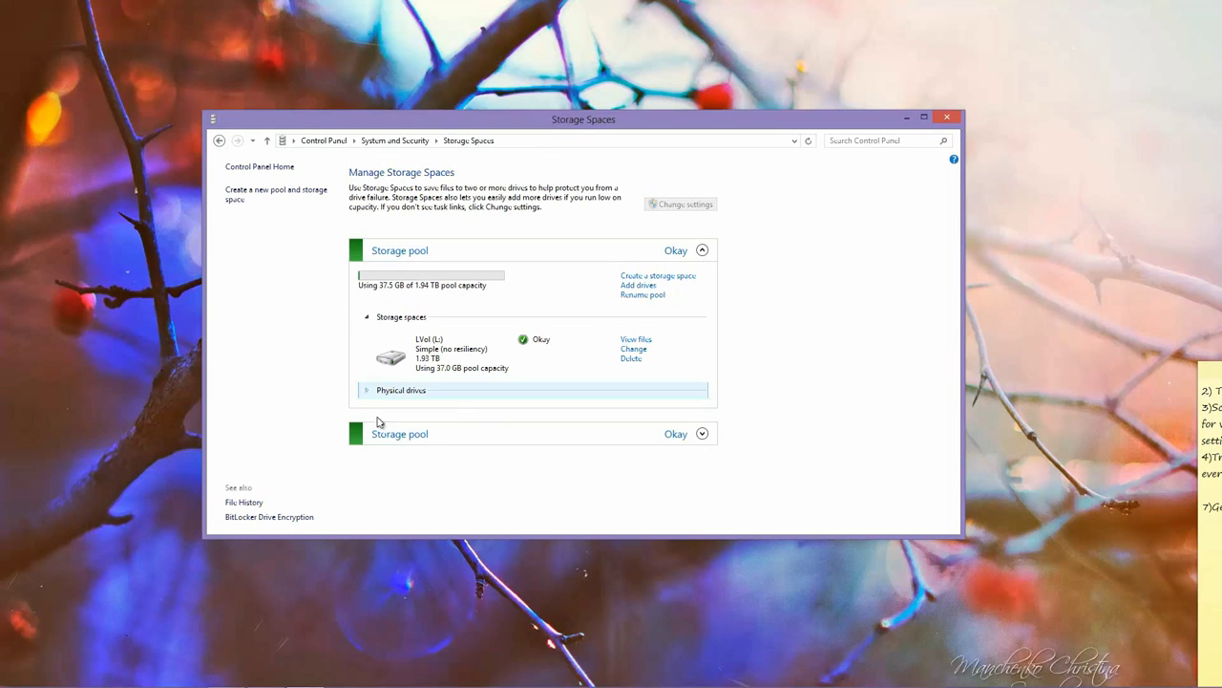
# Step: Expand the second storage pool and examine the details of its winshare02 (W:) storage space
pyautogui.click(703, 435)
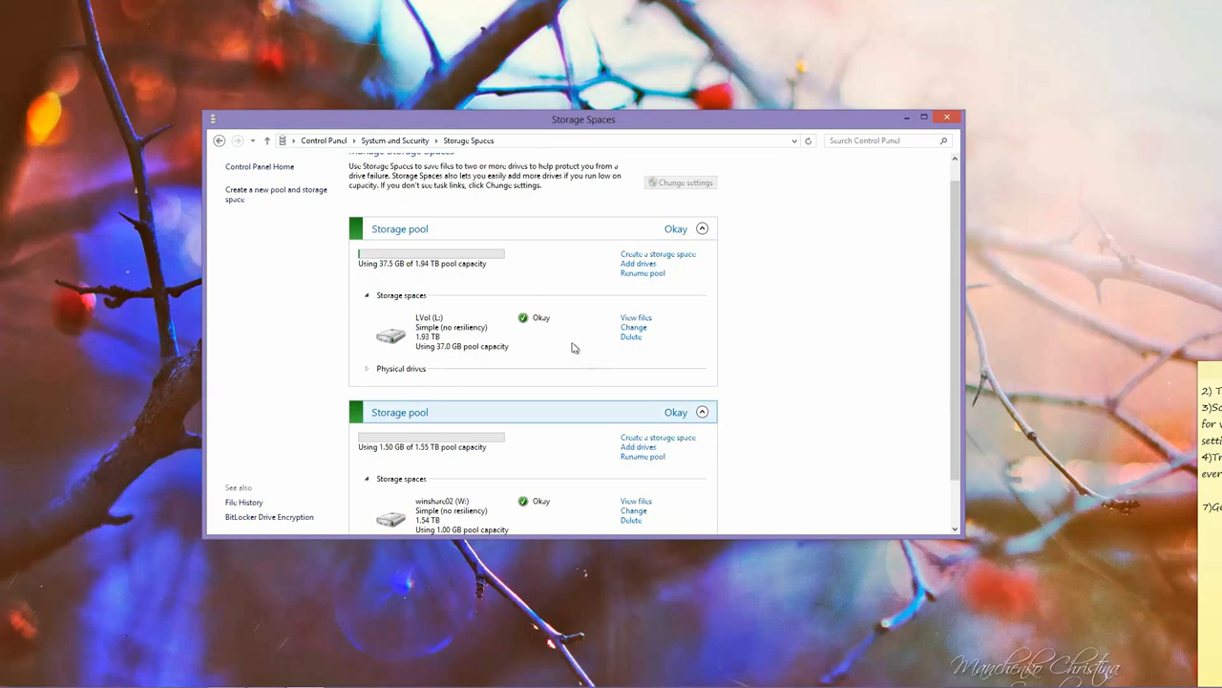
pyautogui.moveTo(535, 127); pyautogui.dragTo(541, 65)
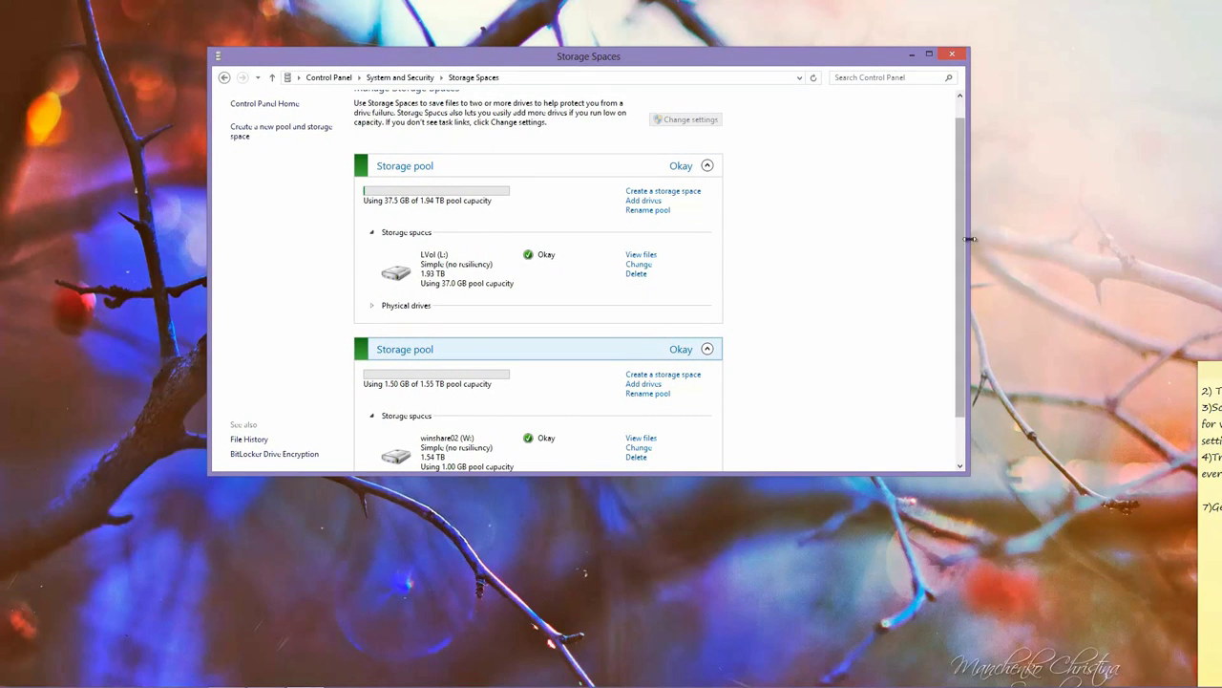
pyautogui.moveTo(963, 253); pyautogui.dragTo(962, 312)
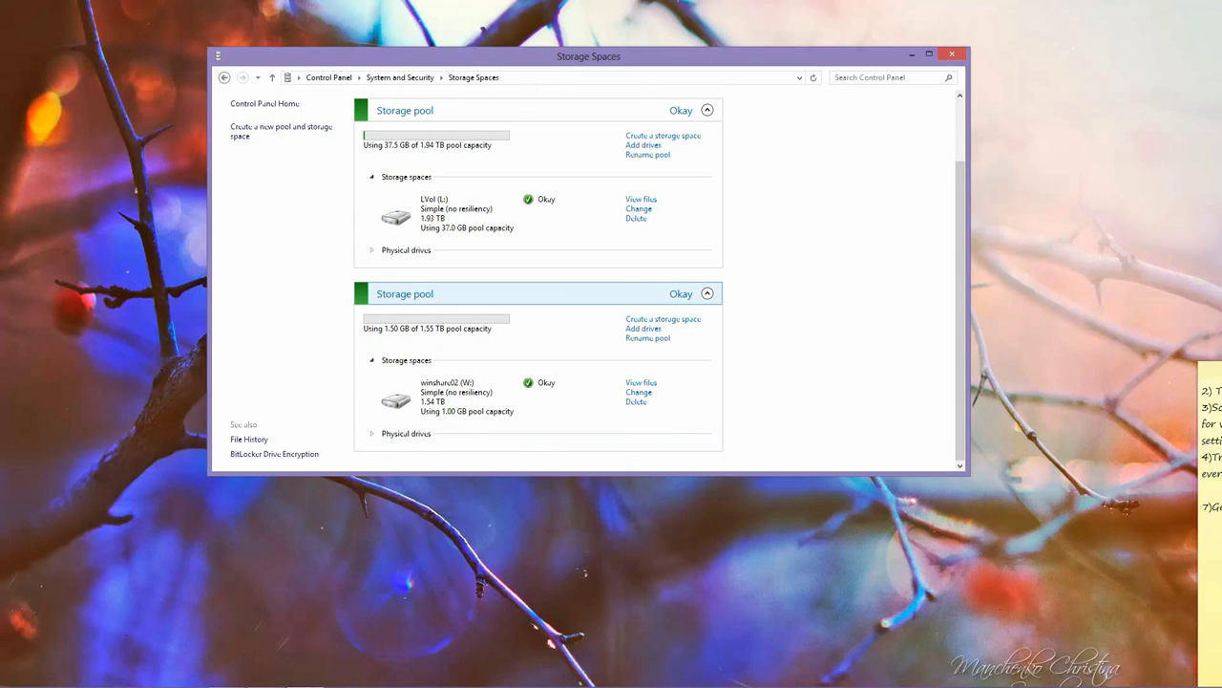
# Step: Switch to a File Explorer window and look at the contents of the winshare02 (W:) drive
pyautogui.moveTo(173, 684)
pyautogui.click(68, 675)
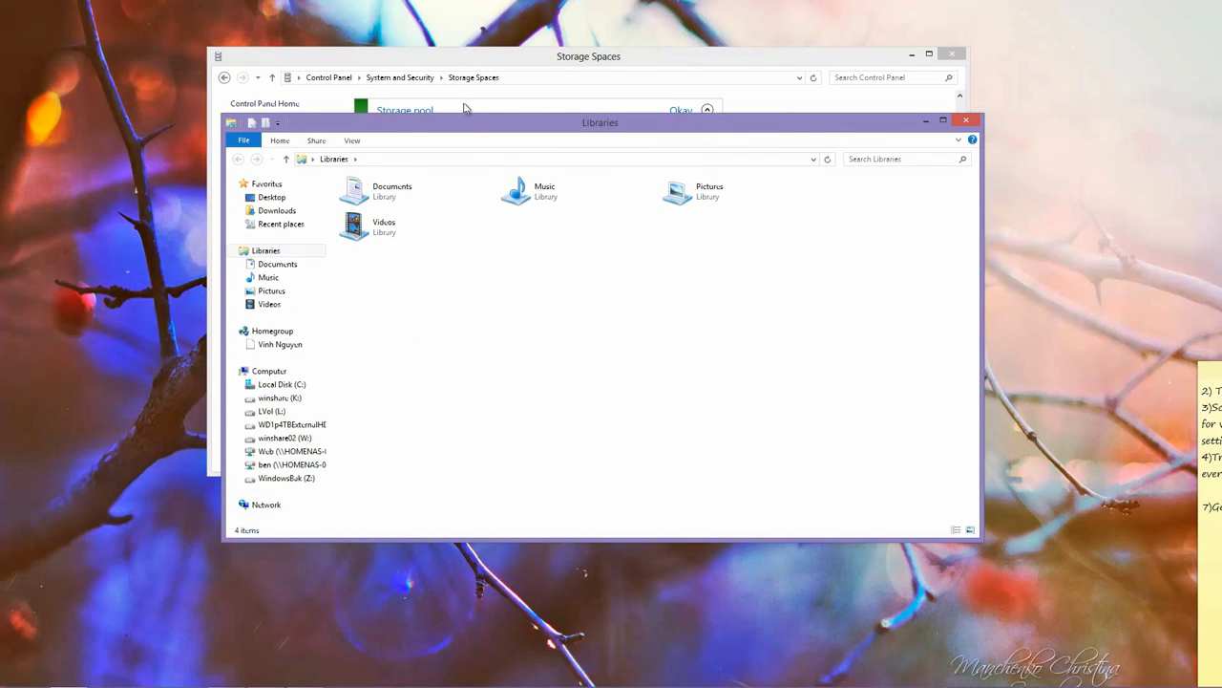
pyautogui.moveTo(460, 127); pyautogui.dragTo(467, 109)
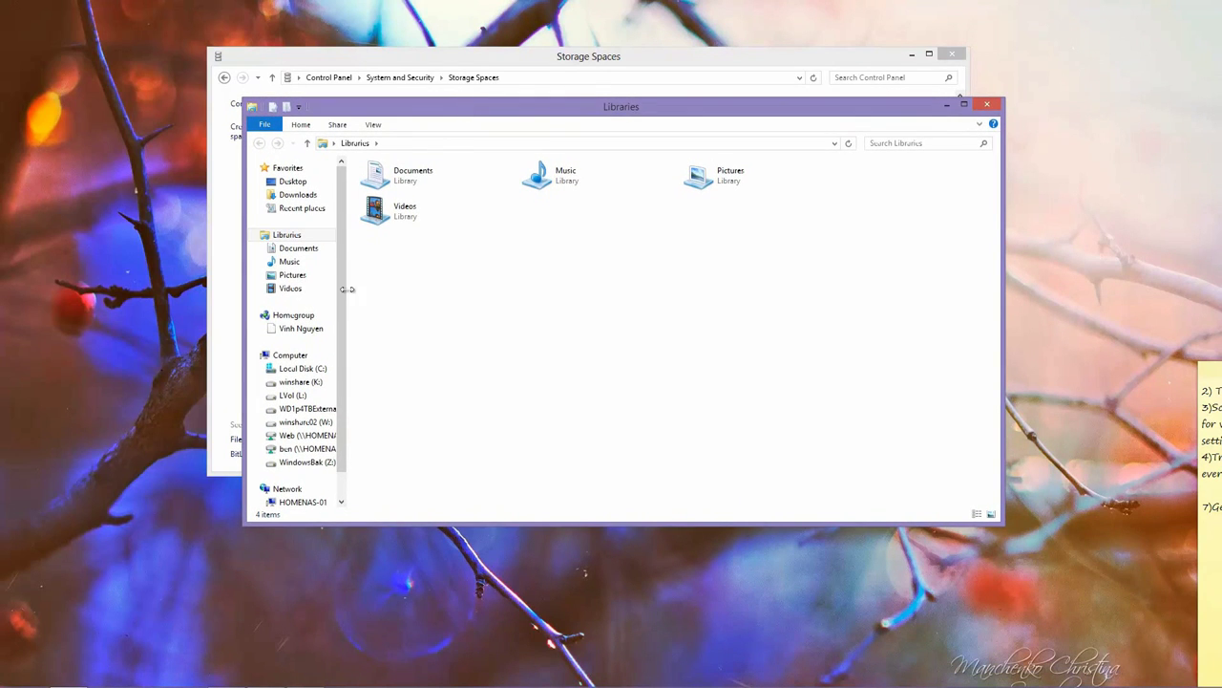
pyautogui.scroll(-1, 340, 303)
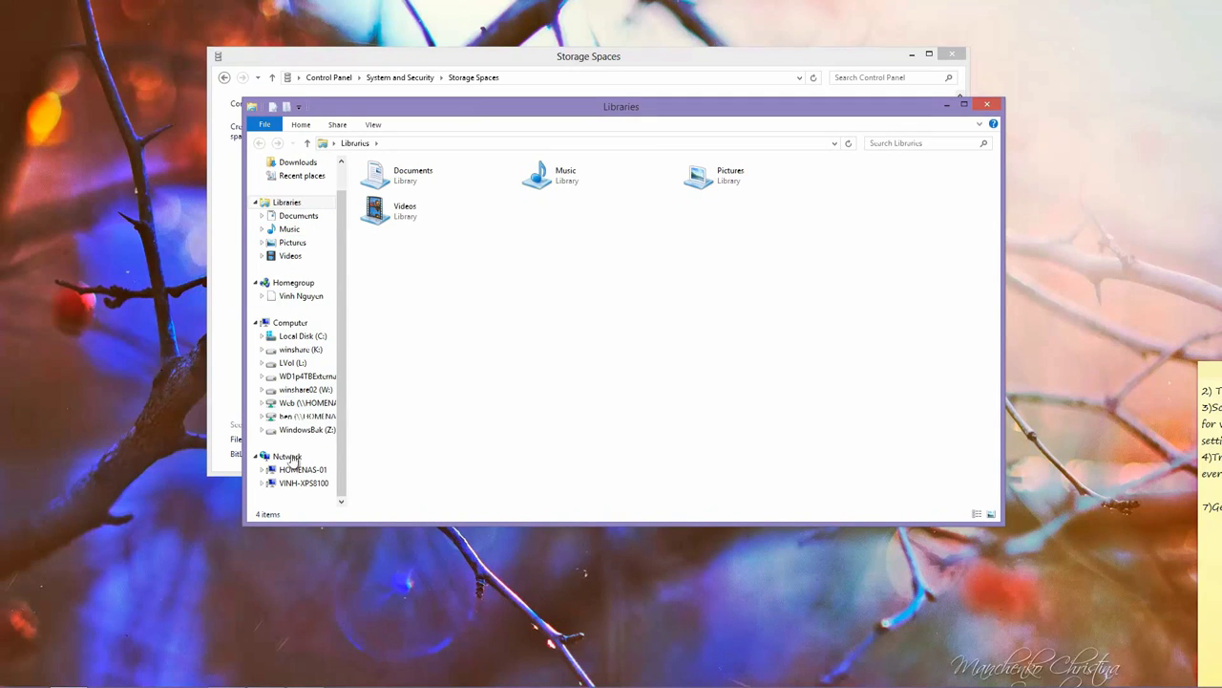
pyautogui.moveTo(292, 480); pyautogui.dragTo(292, 391)
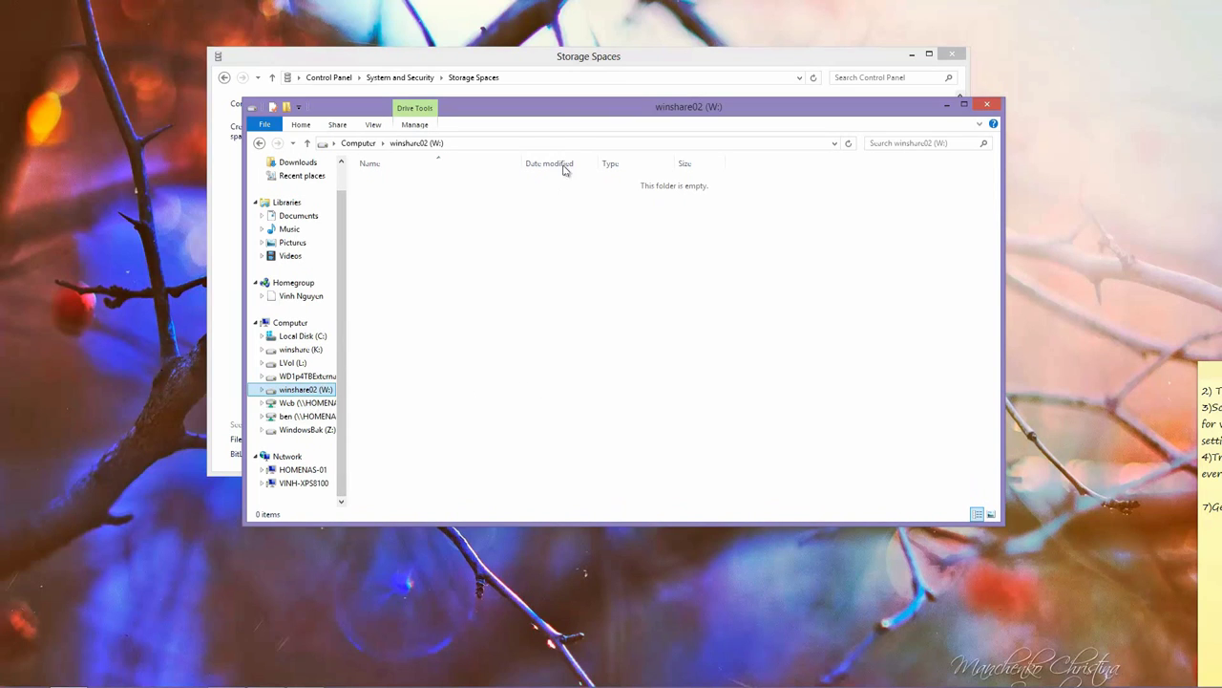
pyautogui.moveTo(577, 111); pyautogui.dragTo(498, 96)
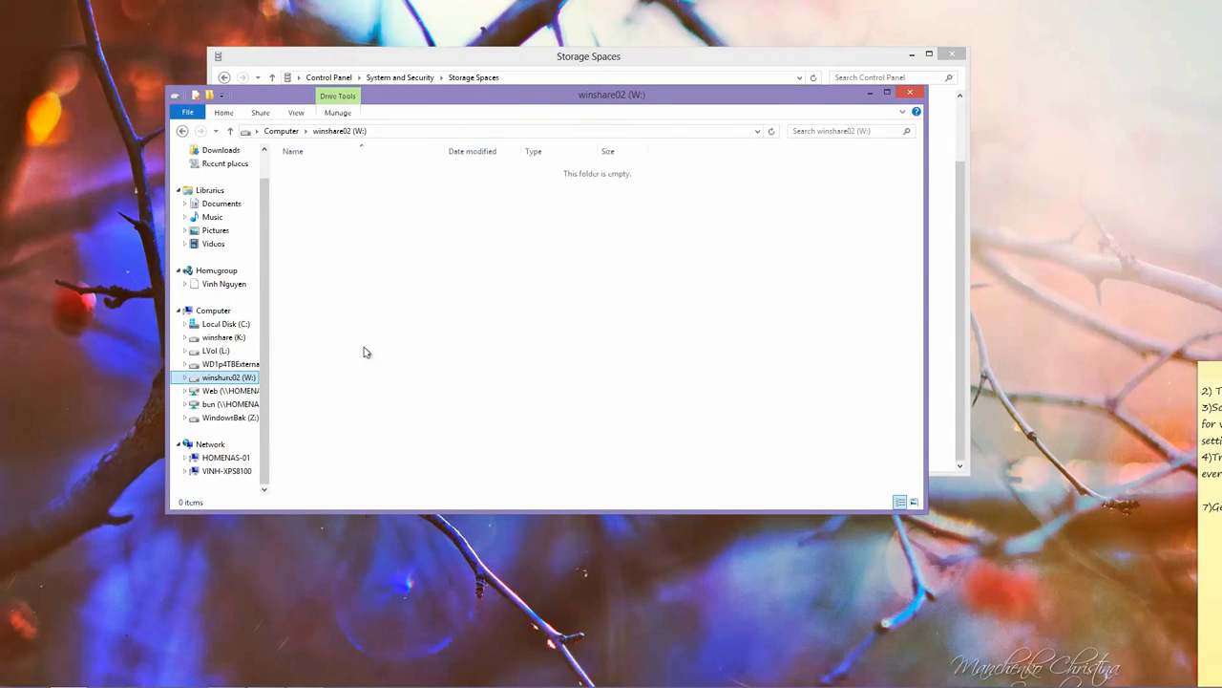
# Step: Check the free space of winshare02 (W:) in the Computer overview, and close that File Explorer window
pyautogui.click(230, 312)
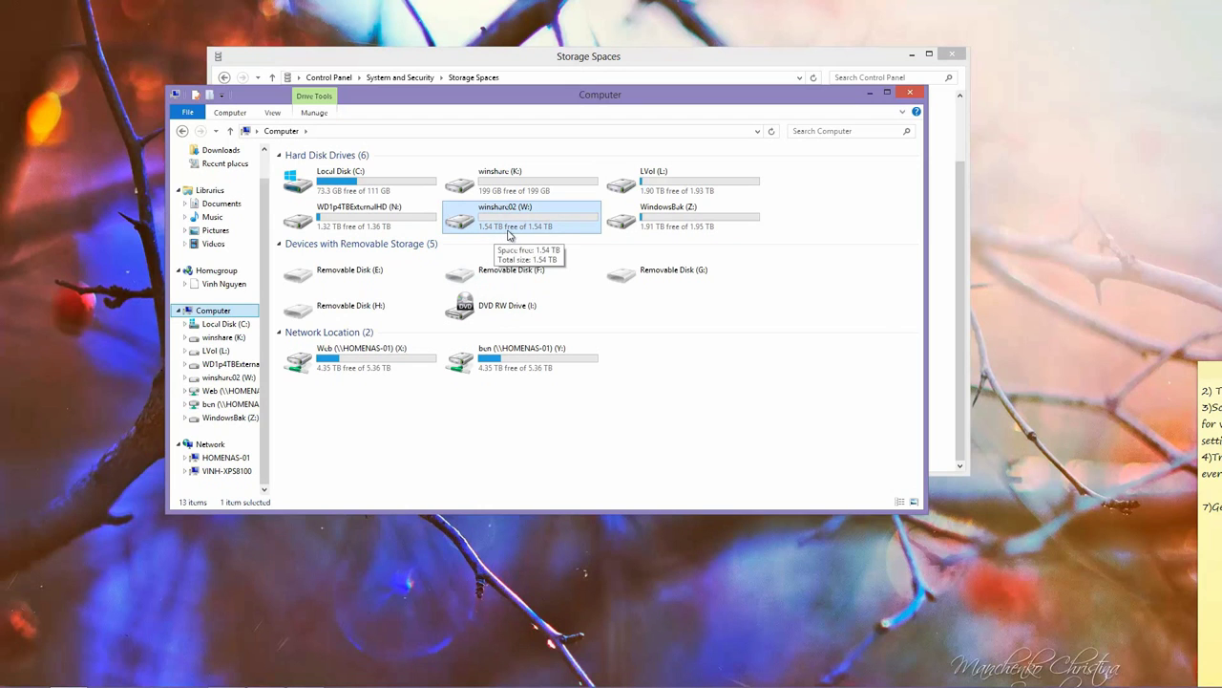
pyautogui.moveTo(637, 101); pyautogui.dragTo(593, 173)
pyautogui.click(864, 168)
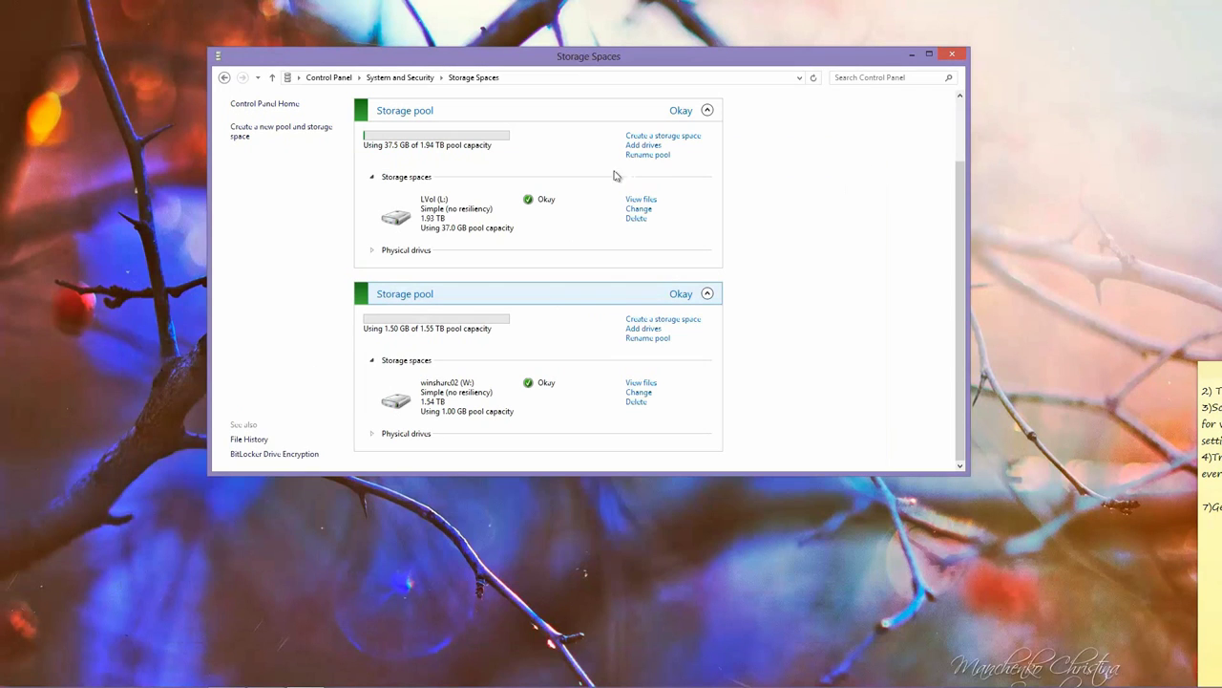
# Step: Create a folder named Miscel on the winshare02 (W:) drive in a new File Explorer window
pyautogui.moveTo(611, 683)
pyautogui.click(60, 677)
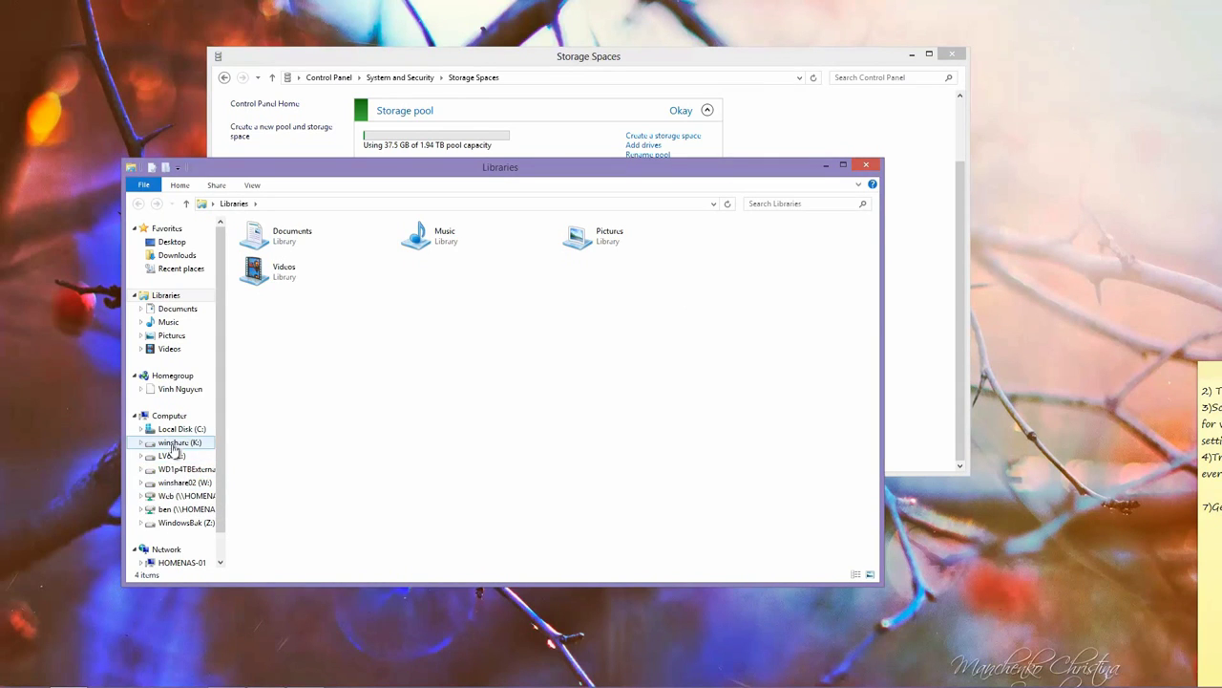
pyautogui.click(166, 483)
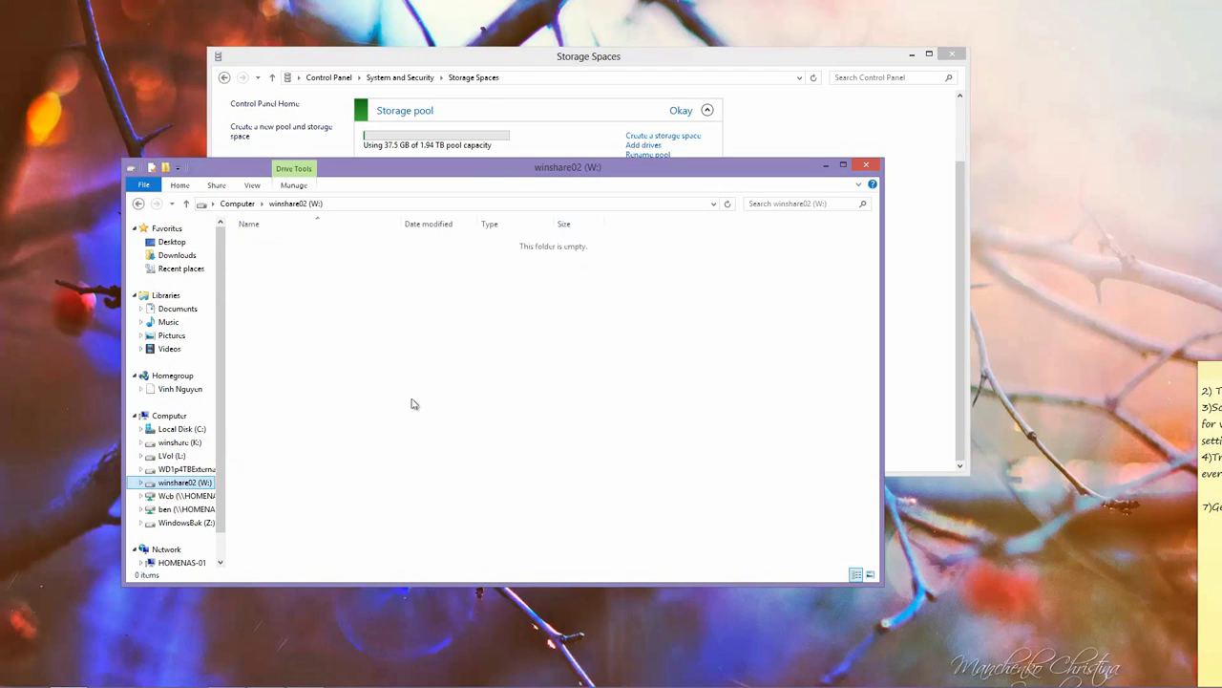
pyautogui.rightClick(401, 372)
pyautogui.moveTo(417, 517)
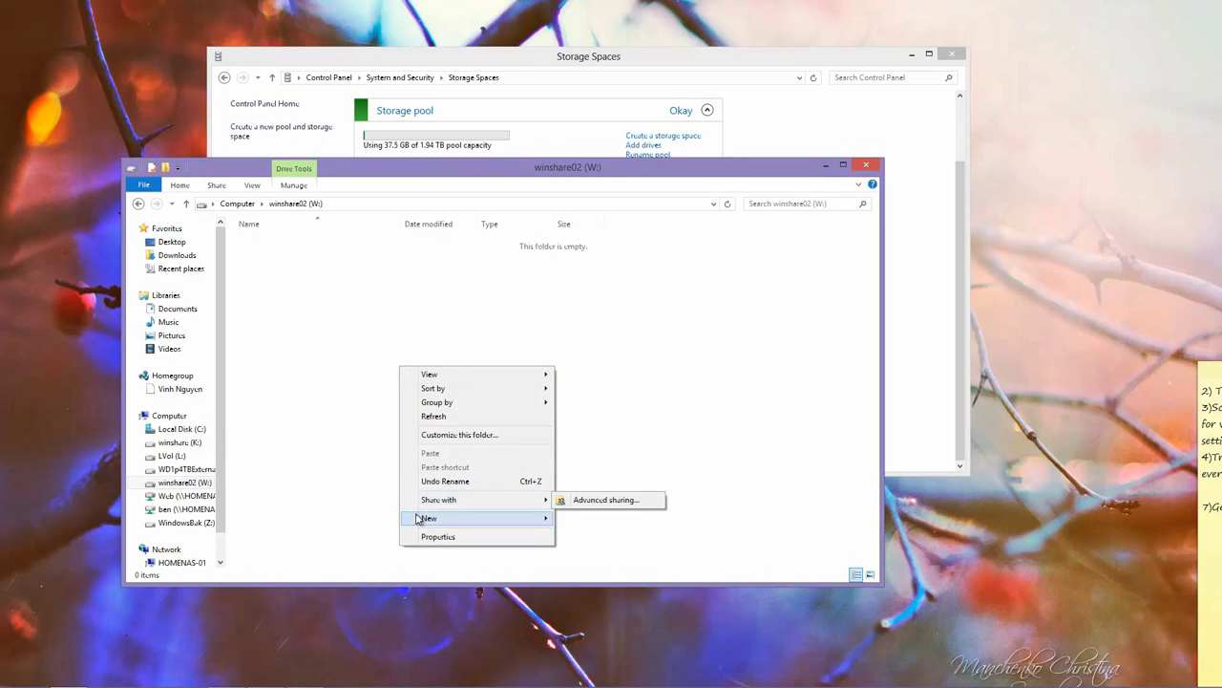
pyautogui.click(582, 518)
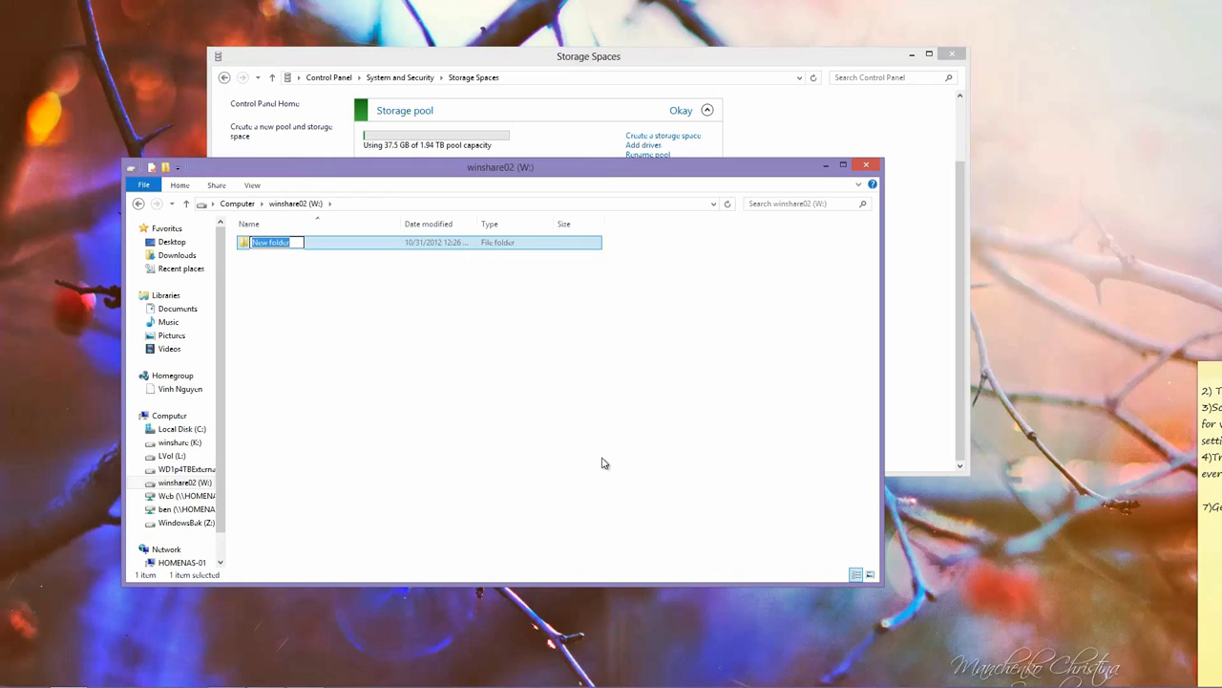
pyautogui.write('Miscel')
pyautogui.press('Return')
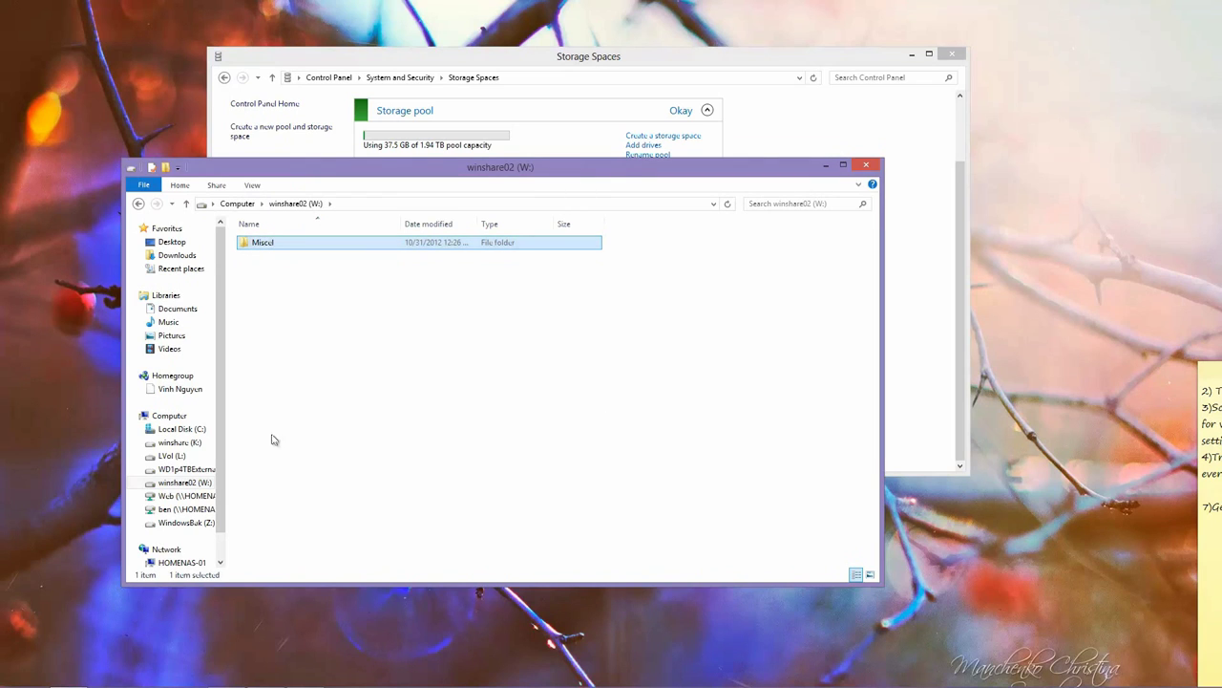
# Step: Create a text document named test.txt inside the Miscel folder
pyautogui.doubleClick(262, 243)
pyautogui.rightClick(347, 334)
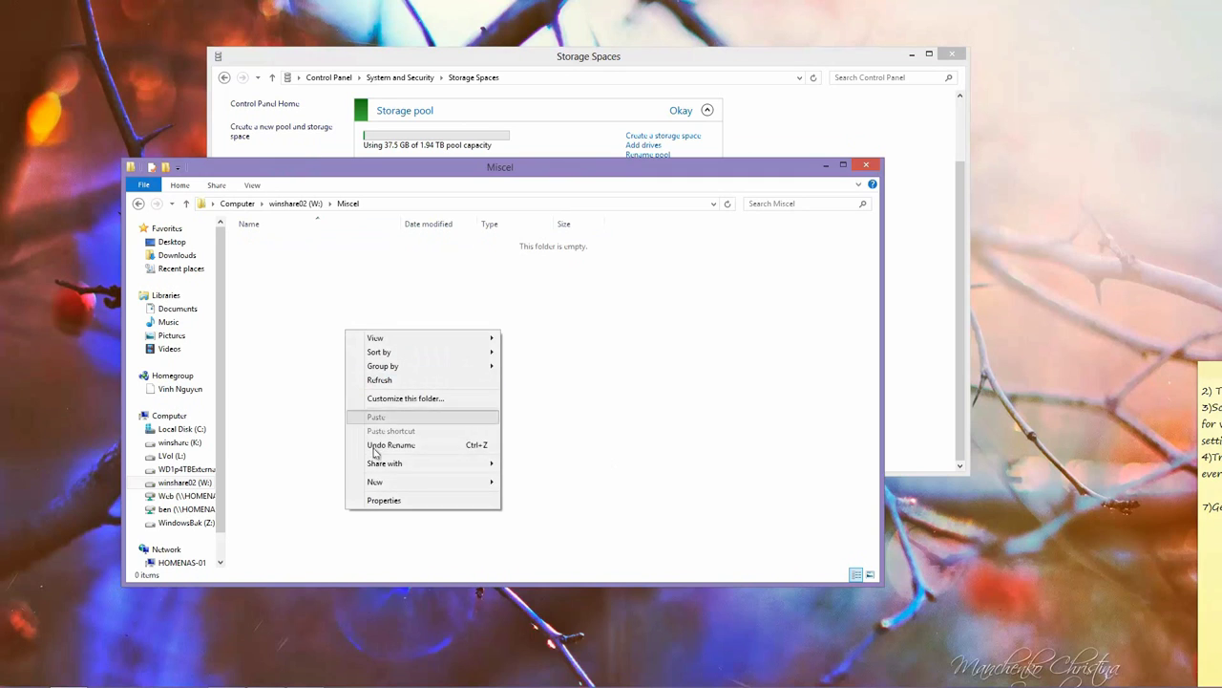
pyautogui.moveTo(447, 483)
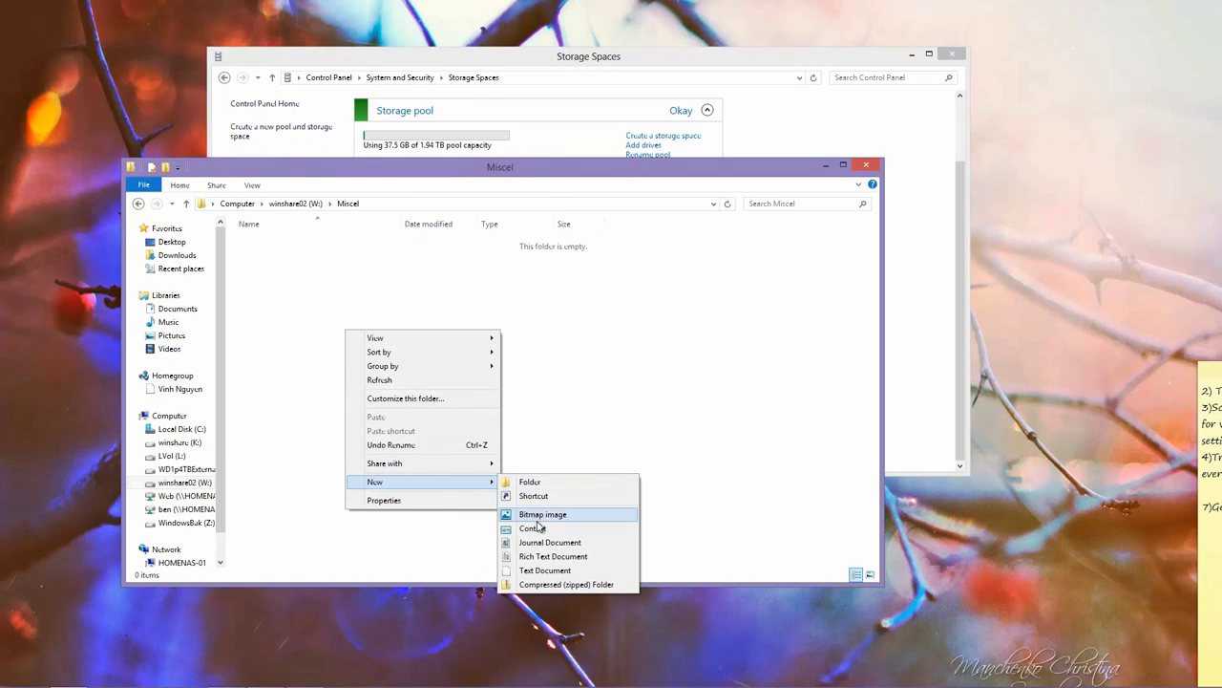
pyautogui.click(544, 570)
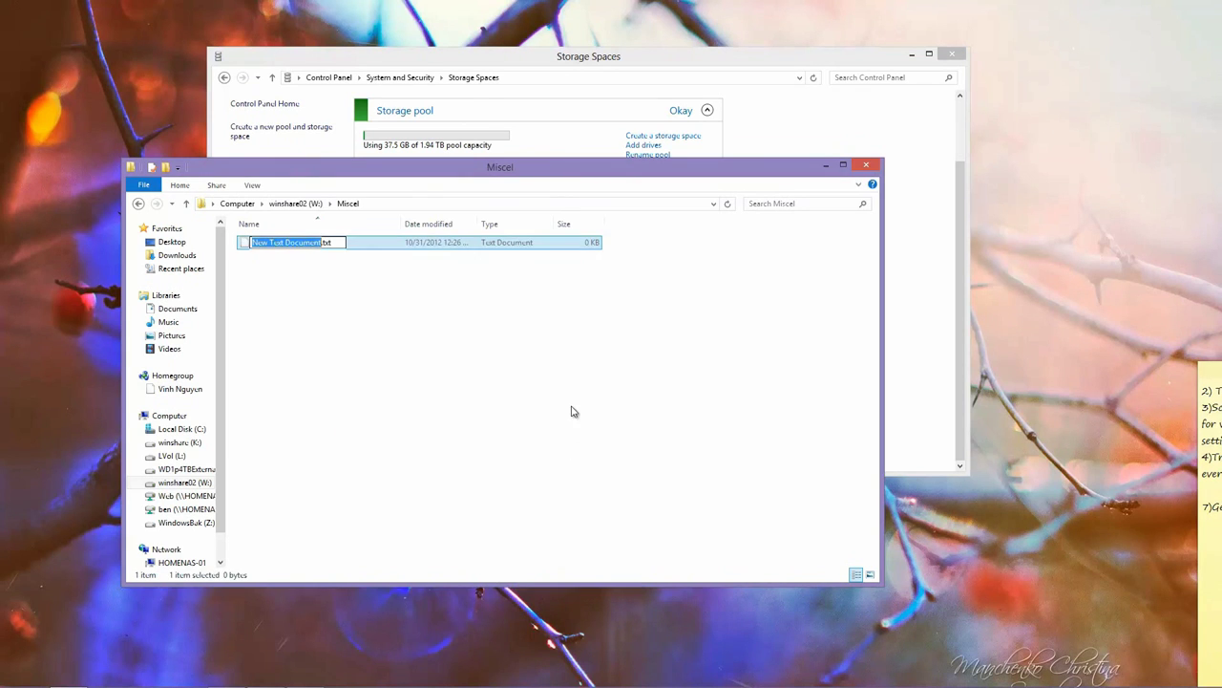
pyautogui.write('tust')
pyautogui.press('Return')
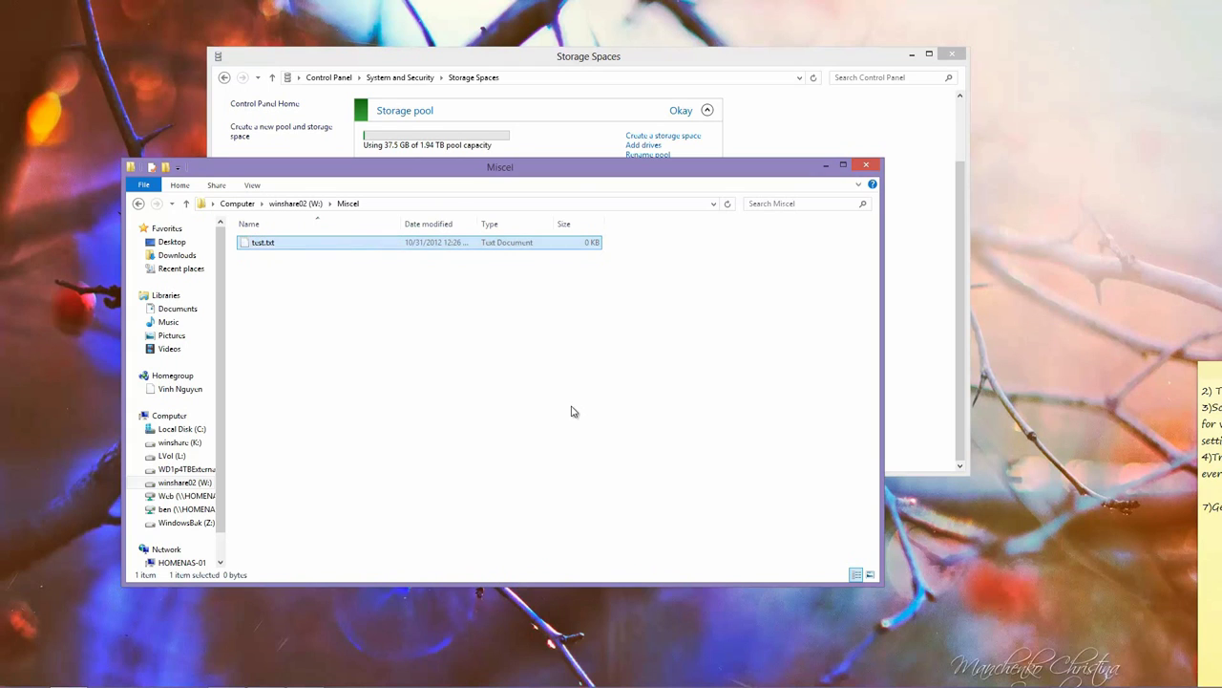
# Step: Write "blah blah blah!" in test.txt using Notepad, then save and close the file
pyautogui.doubleClick(260, 244)
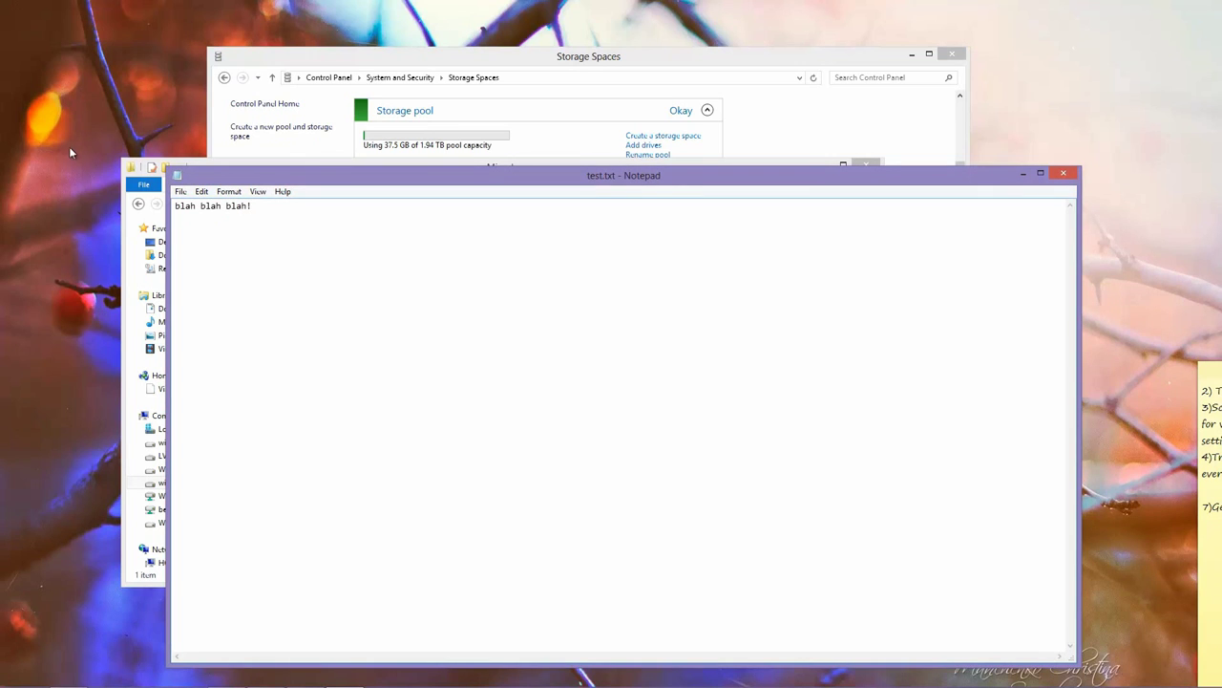
pyautogui.click(180, 192)
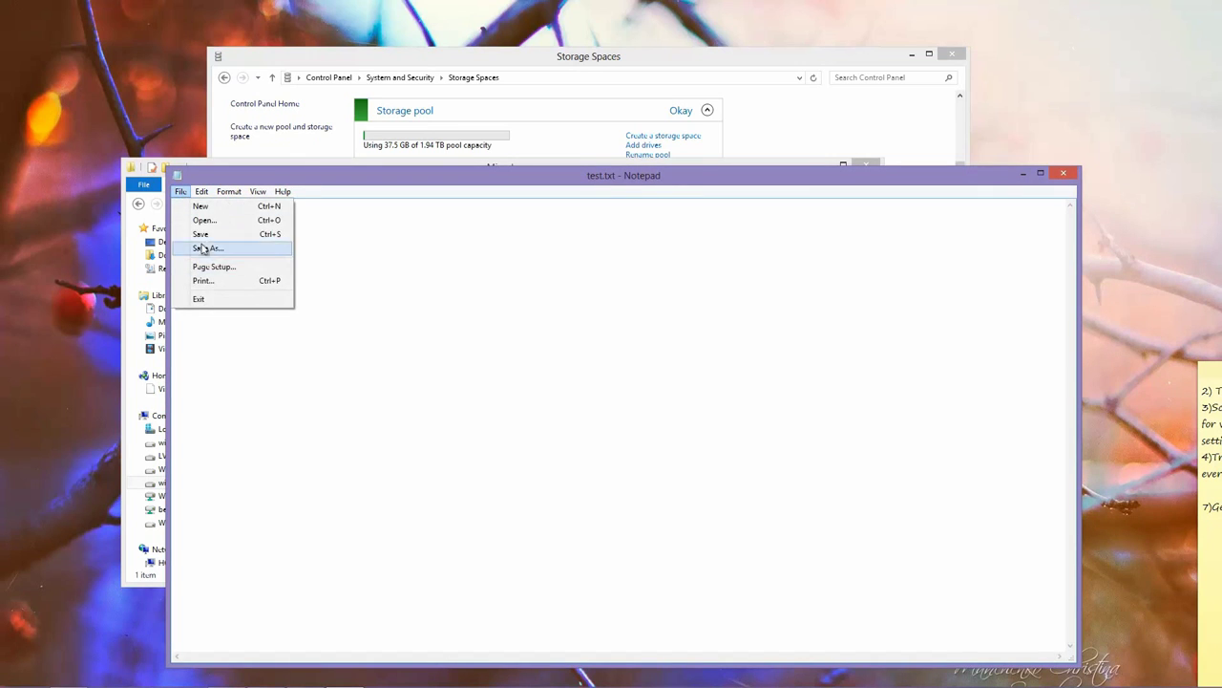
pyautogui.click(203, 235)
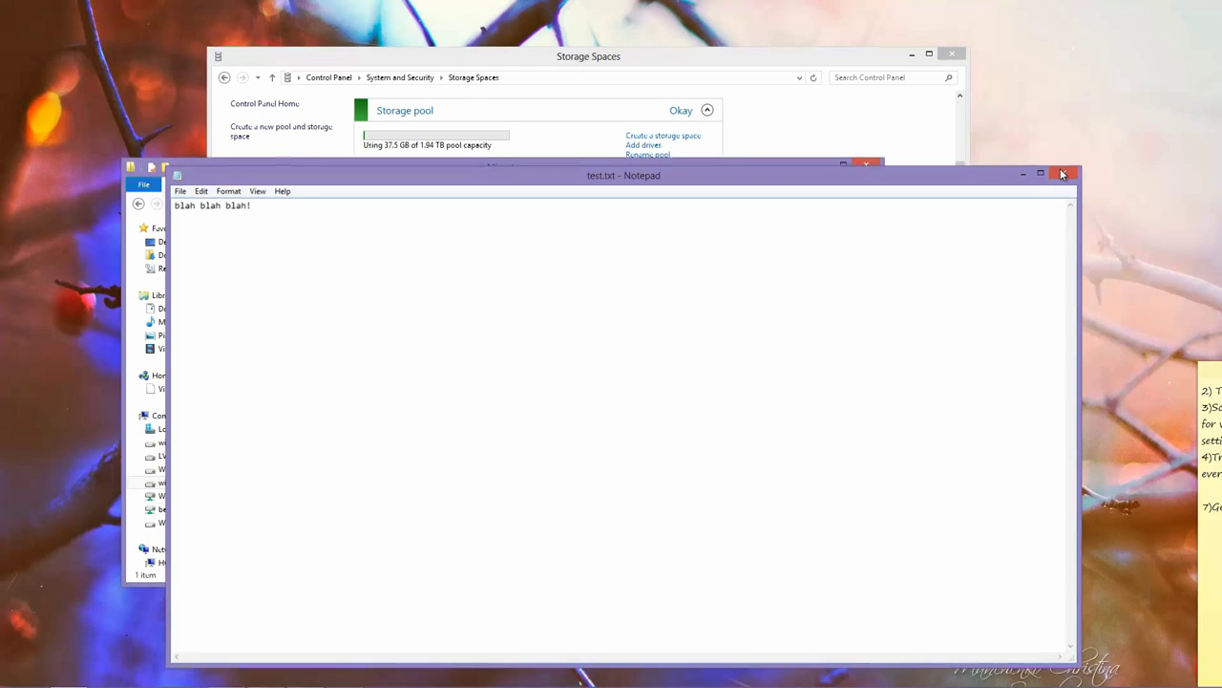
pyautogui.click(1063, 173)
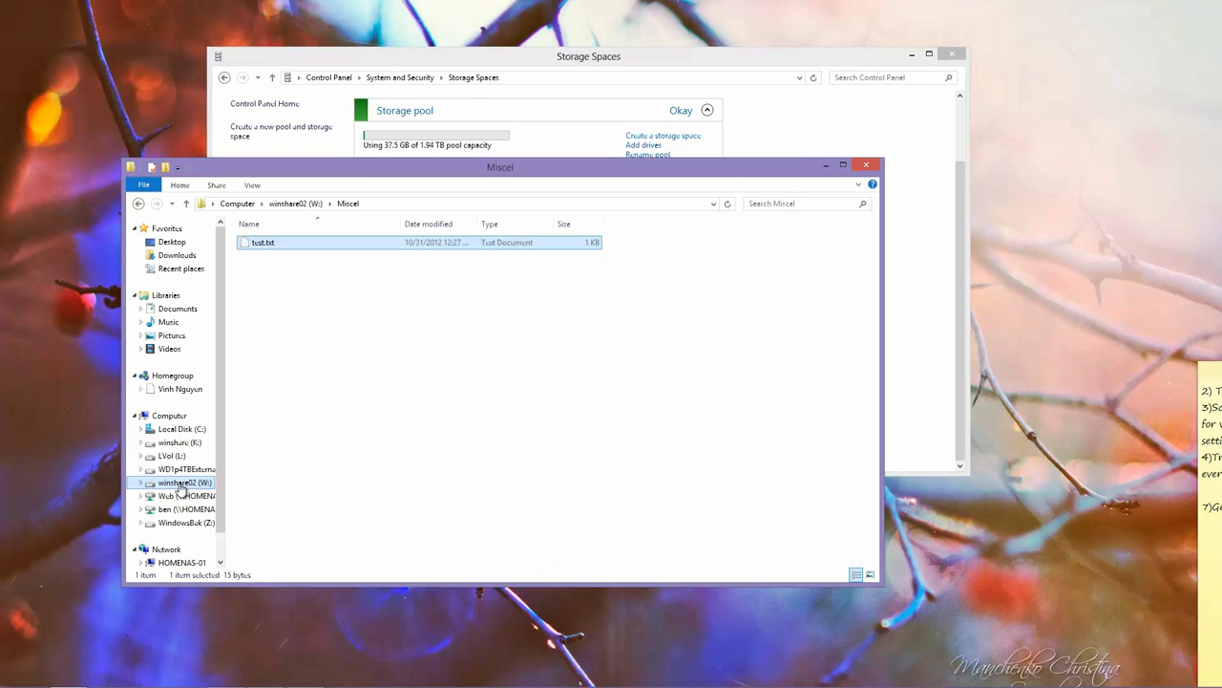
# Step: Examine the name, drive letter, resiliency and size options for creating another storage space in the pool containing winshare02
pyautogui.click(529, 63)
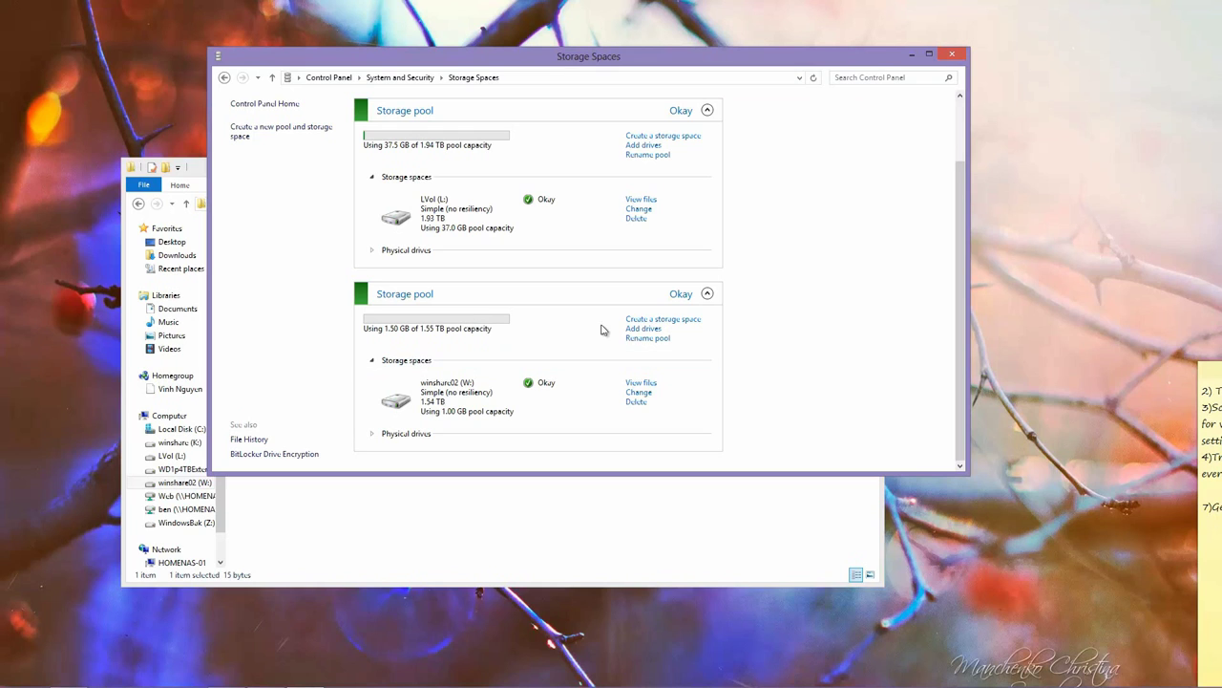
pyautogui.click(646, 320)
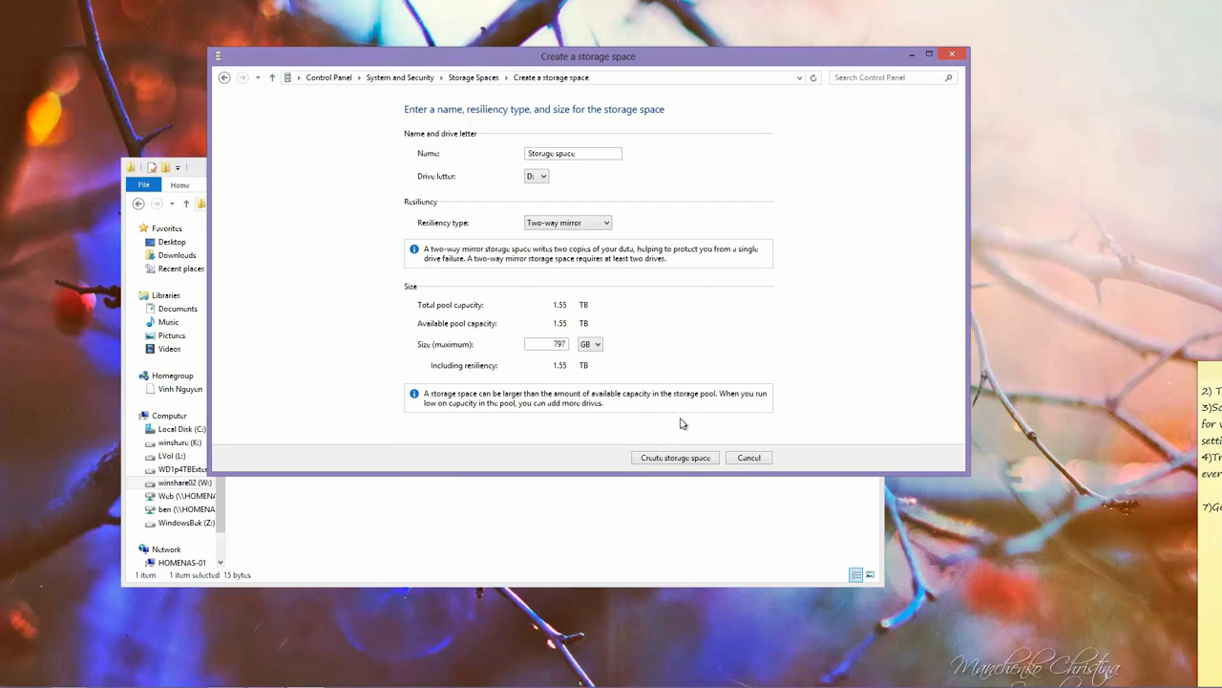
pyautogui.click(750, 458)
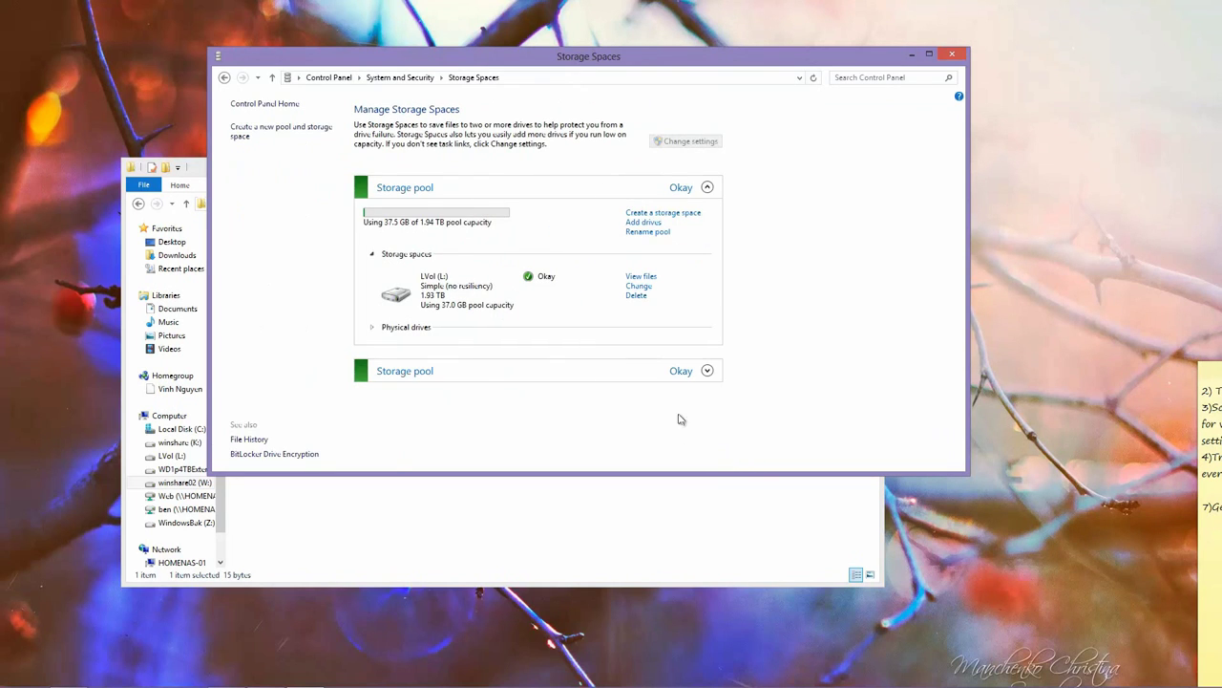
pyautogui.click(707, 372)
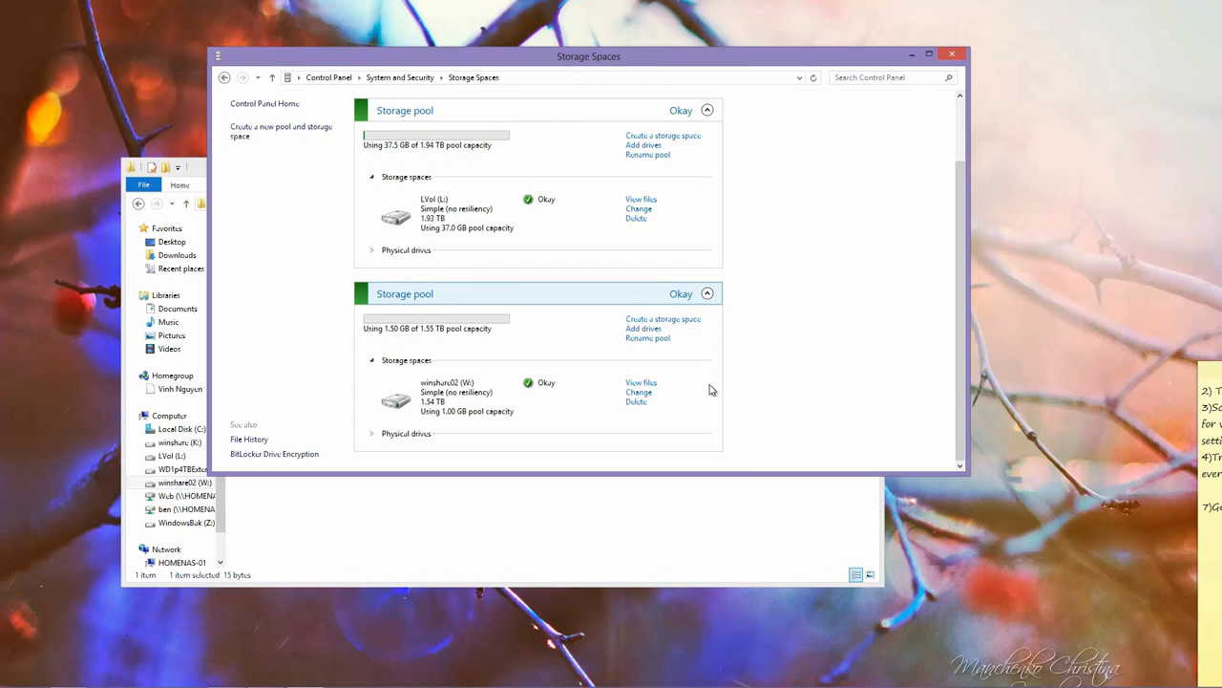
pyautogui.click(652, 331)
pyautogui.click(657, 320)
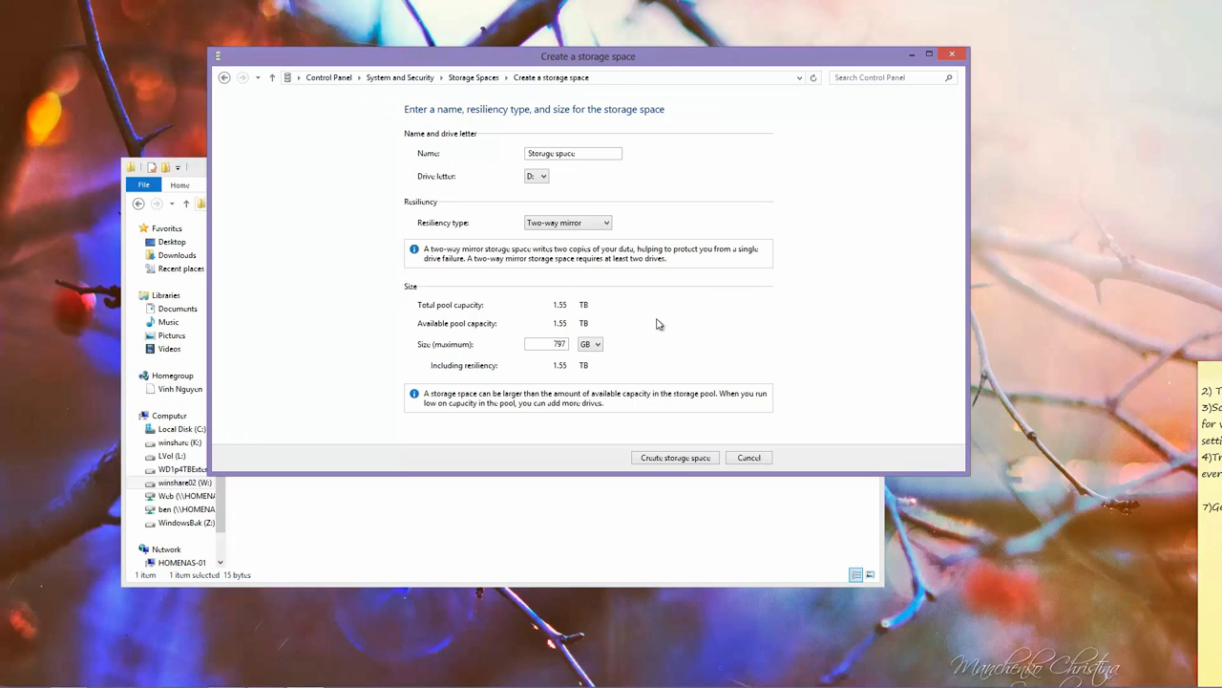
pyautogui.doubleClick(585, 153)
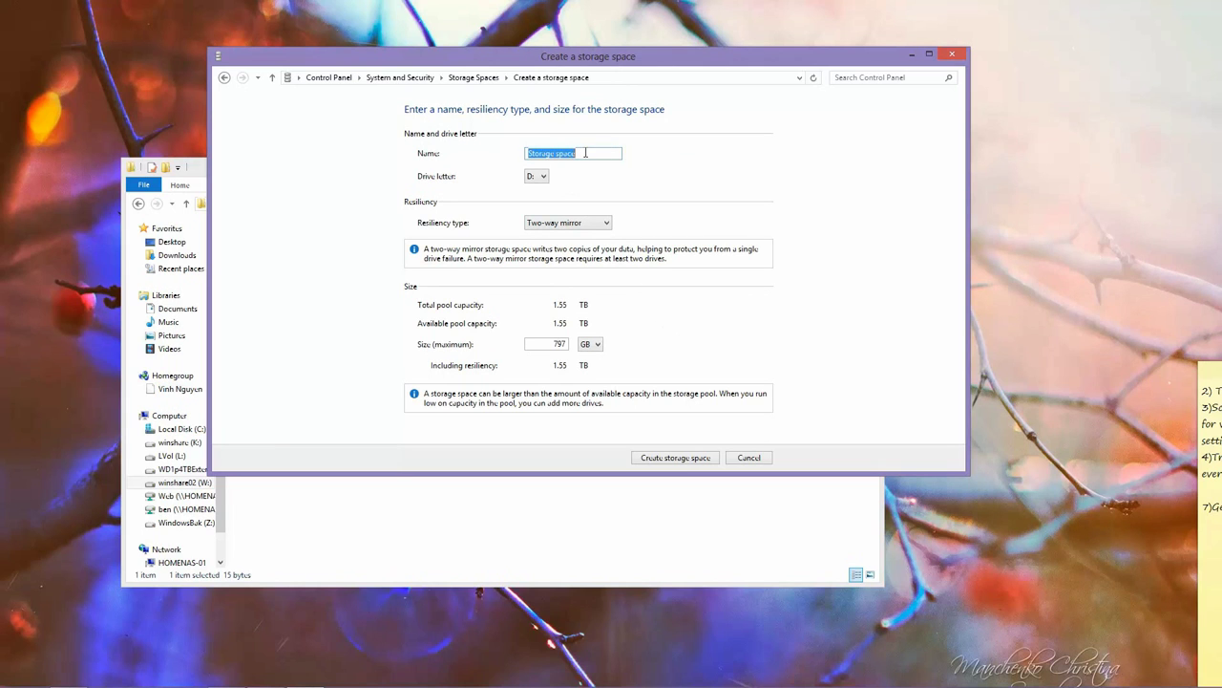
pyautogui.moveTo(589, 58); pyautogui.dragTo(657, 64)
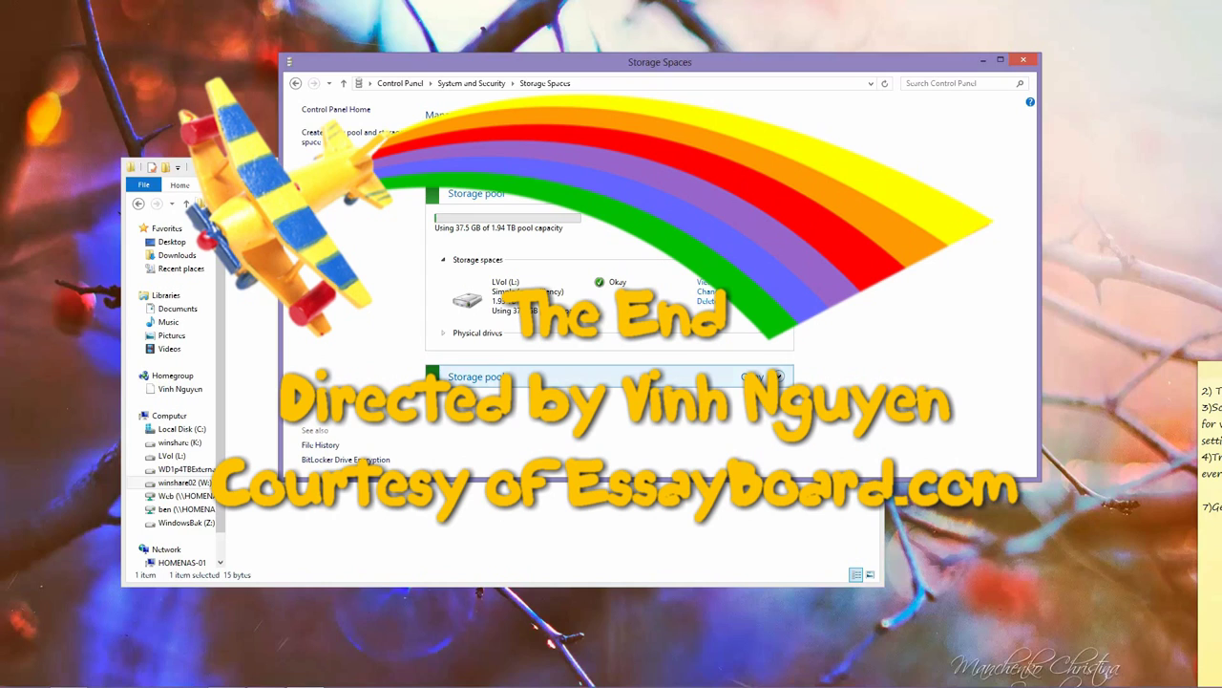
pyautogui.moveTo(736, 674)
pyautogui.click(269, 676)
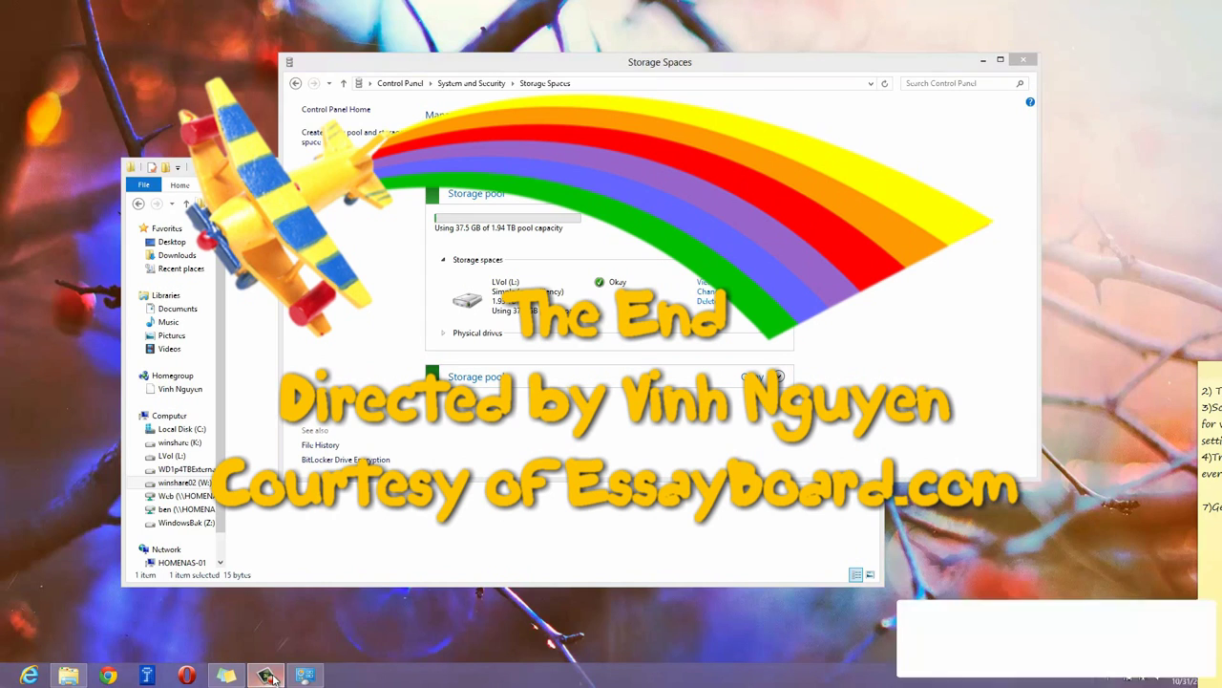